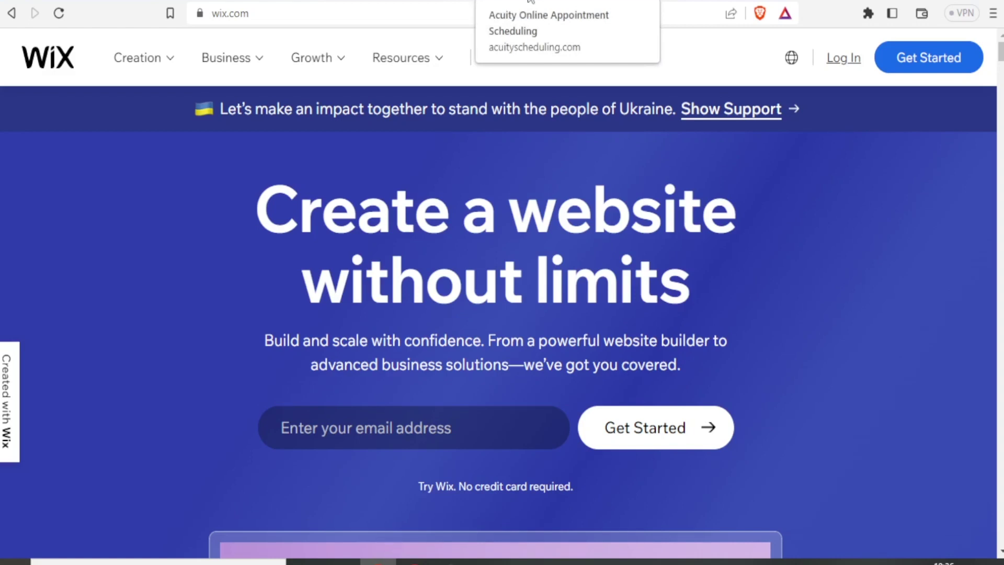
# Switch to the Acuity Scheduling site and reveal its full web address.
pyautogui.click(531, 1)
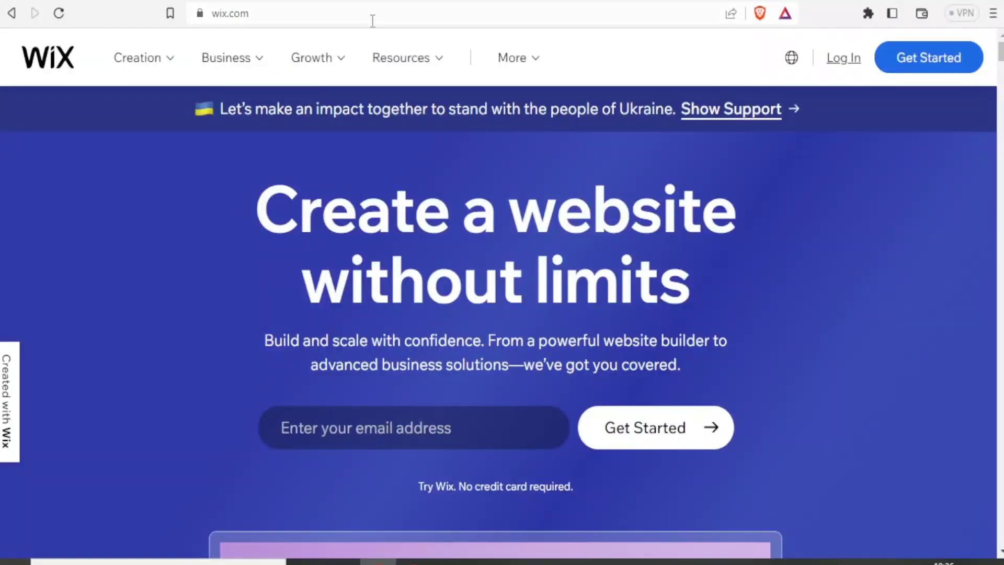
pyautogui.click(373, 18)
pyautogui.click(373, 18)
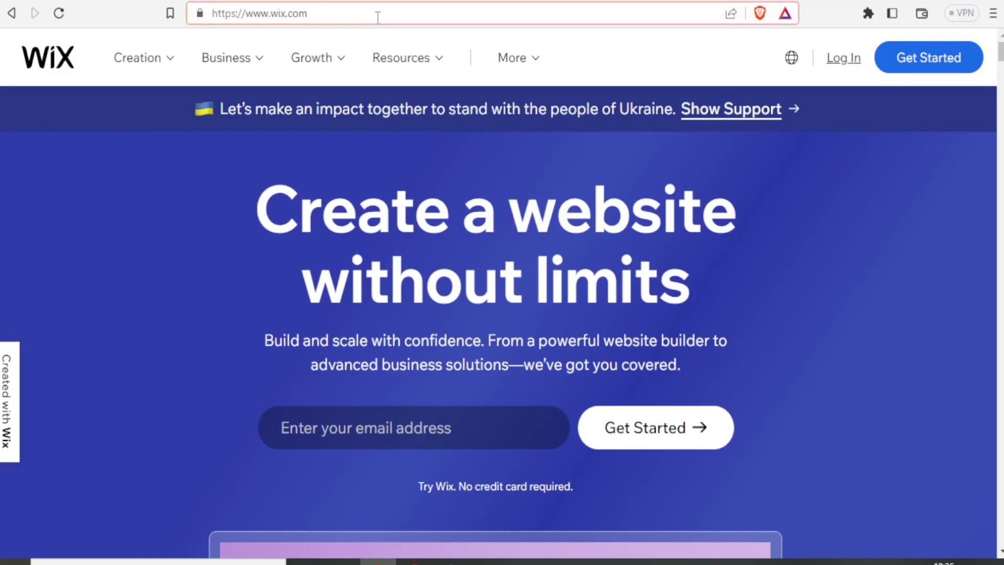
pyautogui.click(397, 73)
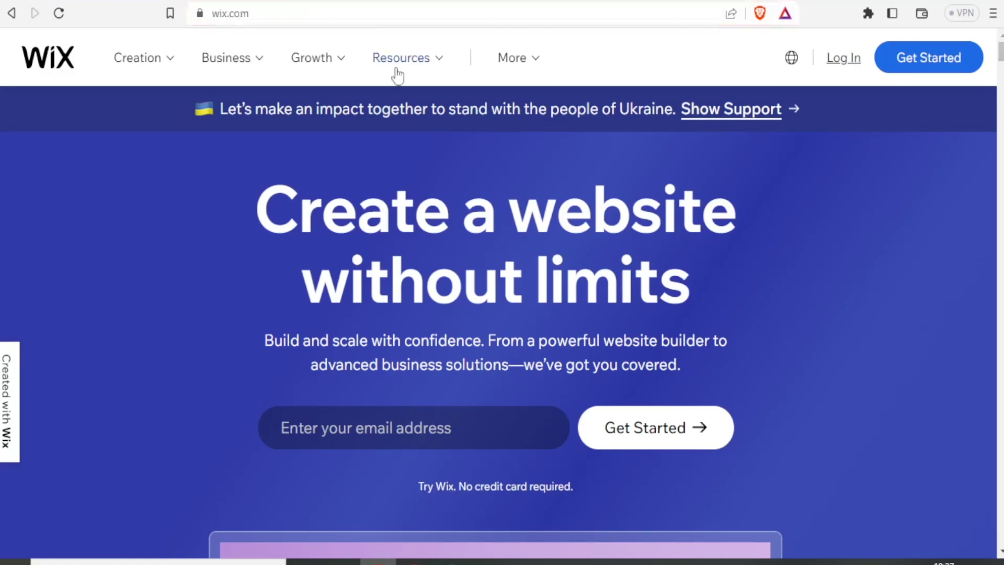
# Go to Wix's Pricing page and bring the US$4.50–US$24.50 Website Plans into view.
pyautogui.click(539, 66)
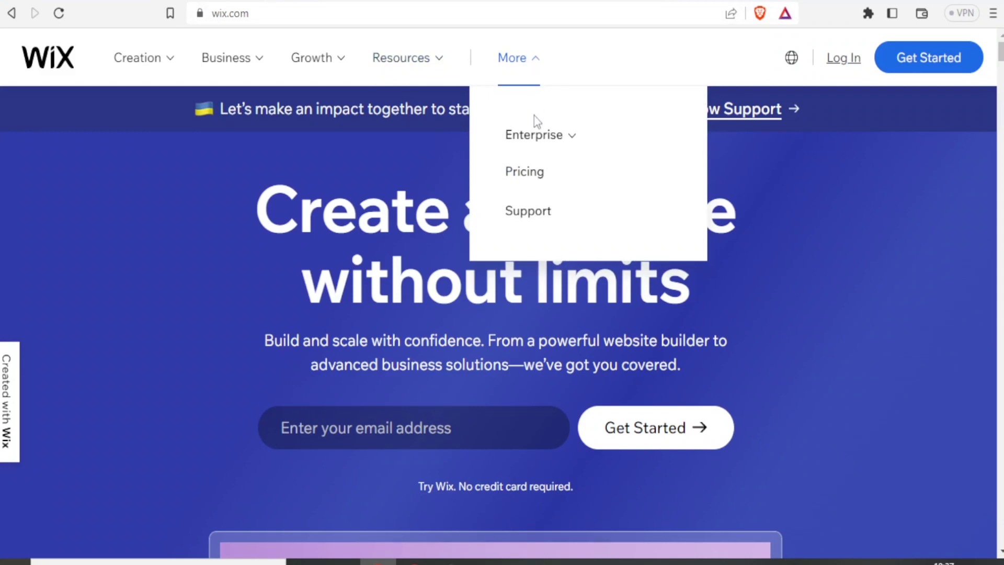
pyautogui.click(535, 178)
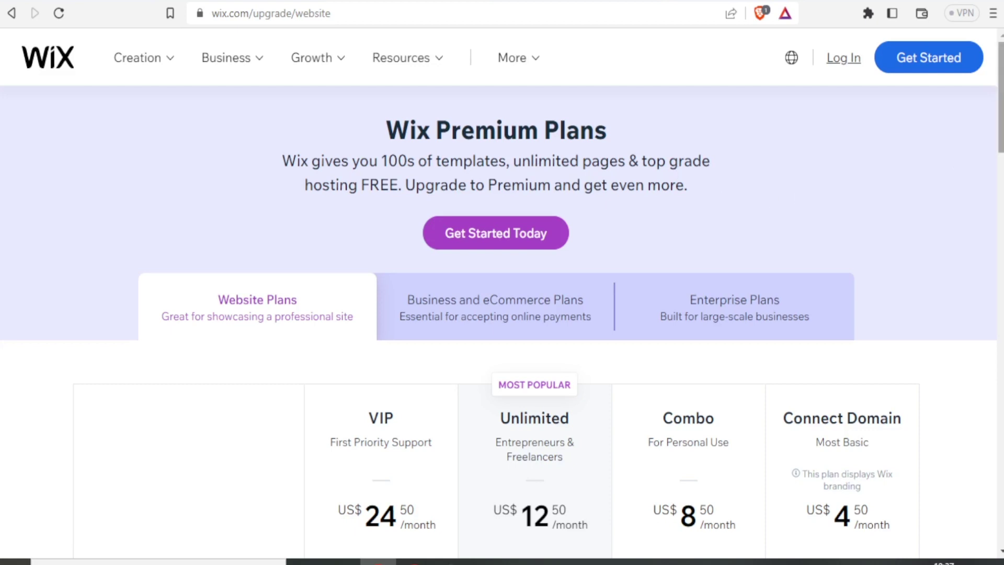
pyautogui.moveTo(1001, 147); pyautogui.dragTo(1001, 171)
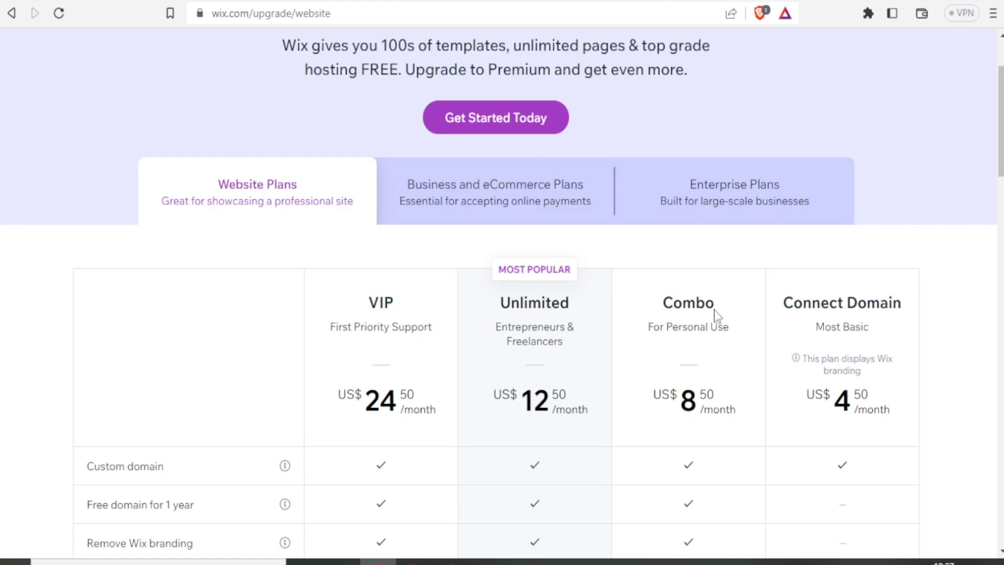
pyautogui.moveTo(1001, 153); pyautogui.dragTo(1001, 162)
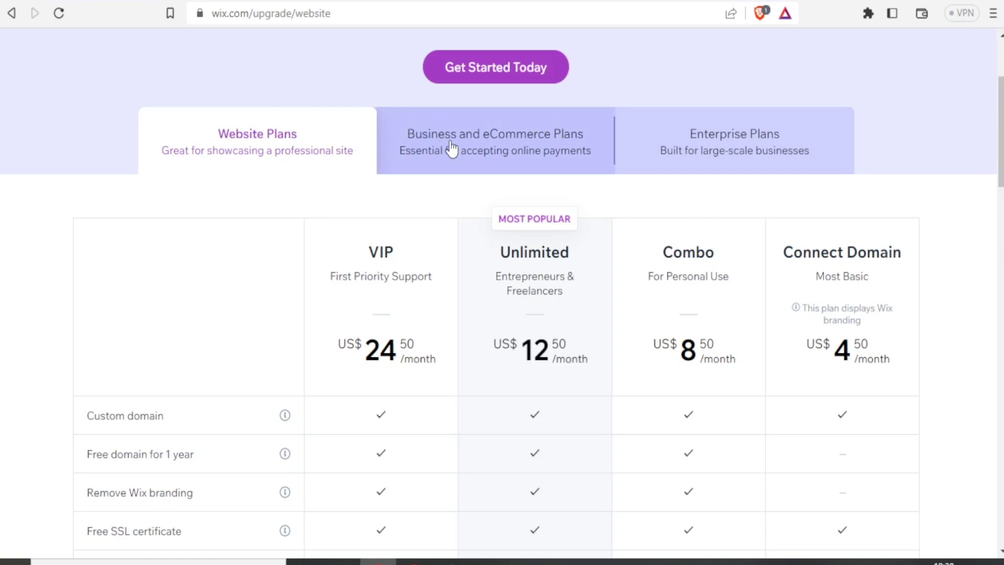
# Review Wix Business plans (Basic US$17, Unlimited US$25, VIP US$35), then show Enterprise Plans.
pyautogui.click(450, 141)
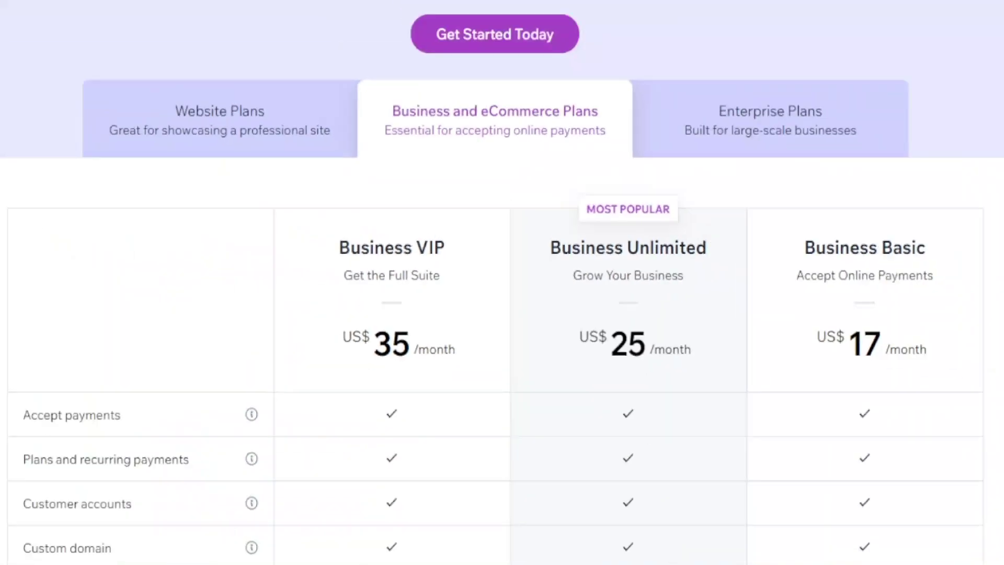
pyautogui.scroll(-4, 835, 343)
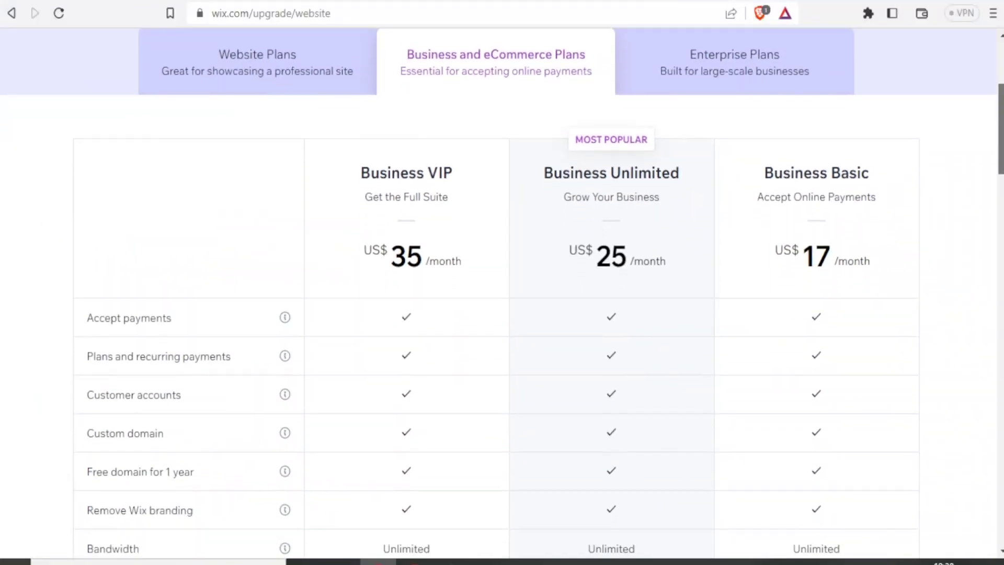
pyautogui.scroll(2, 601, 217)
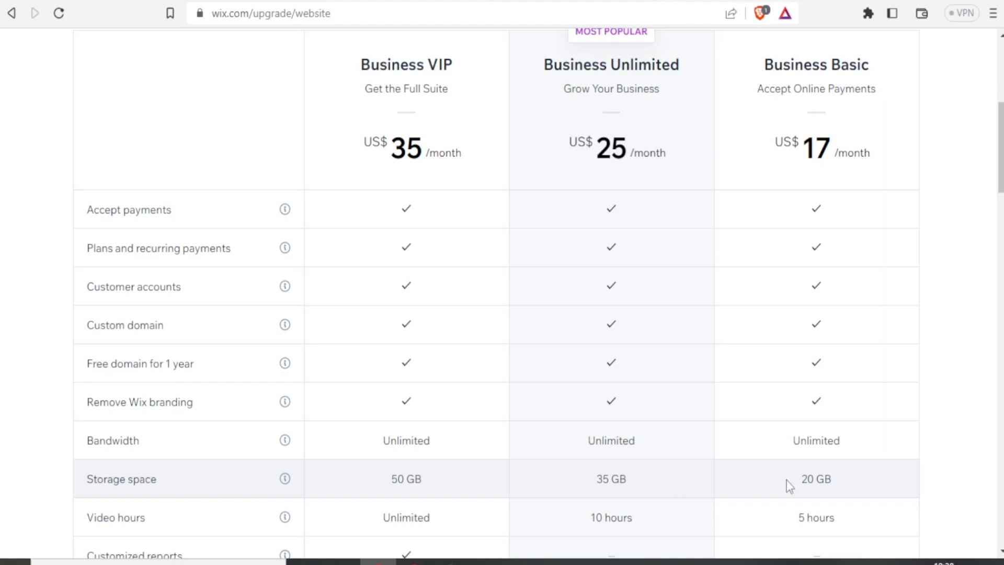
pyautogui.moveTo(1000, 147); pyautogui.dragTo(1001, 87)
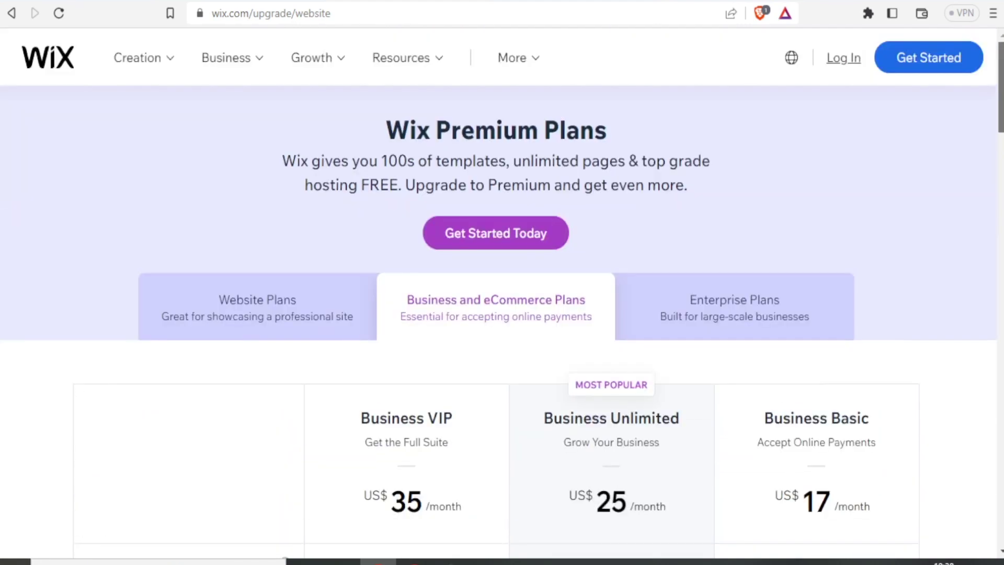
pyautogui.click(752, 306)
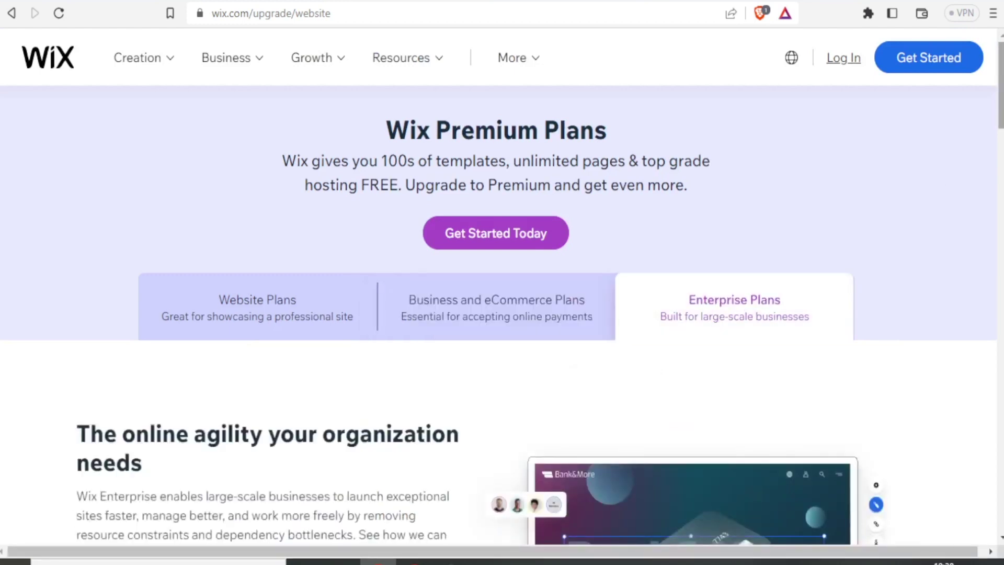
# Scroll through the Wix Enterprise information, then switch to the Acuity Scheduling home page.
pyautogui.scroll(-6, 499, 287)
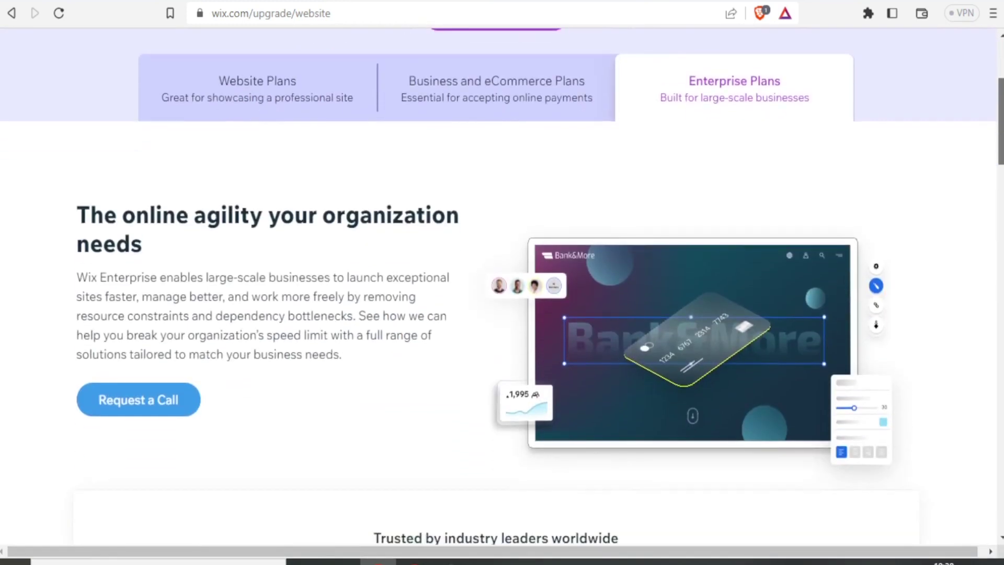
pyautogui.scroll(-2, 499, 286)
pyautogui.scroll(3, 499, 286)
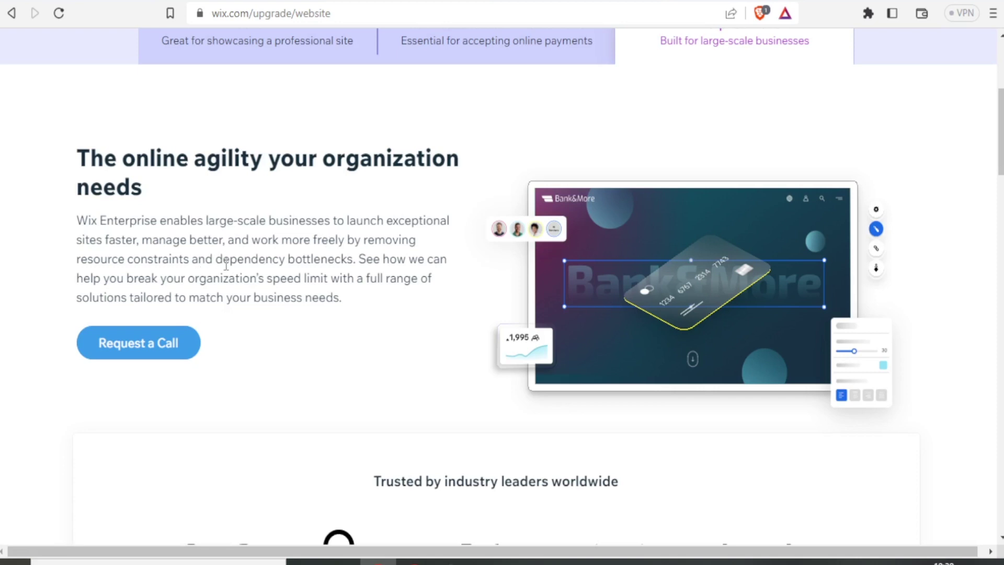
pyautogui.moveTo(1000, 162); pyautogui.dragTo(1000, 153)
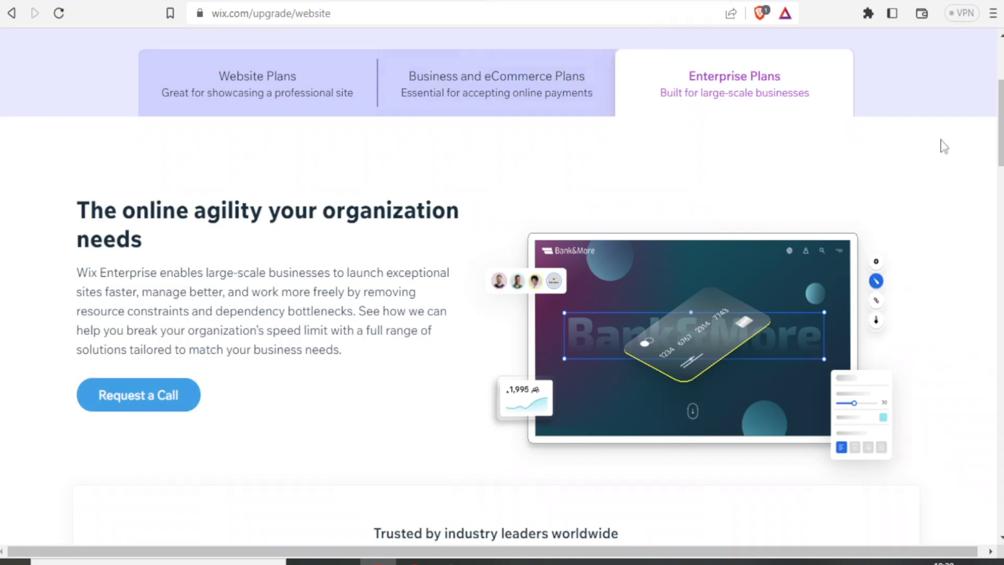
pyautogui.hotkey('ctrl', 'Tab')
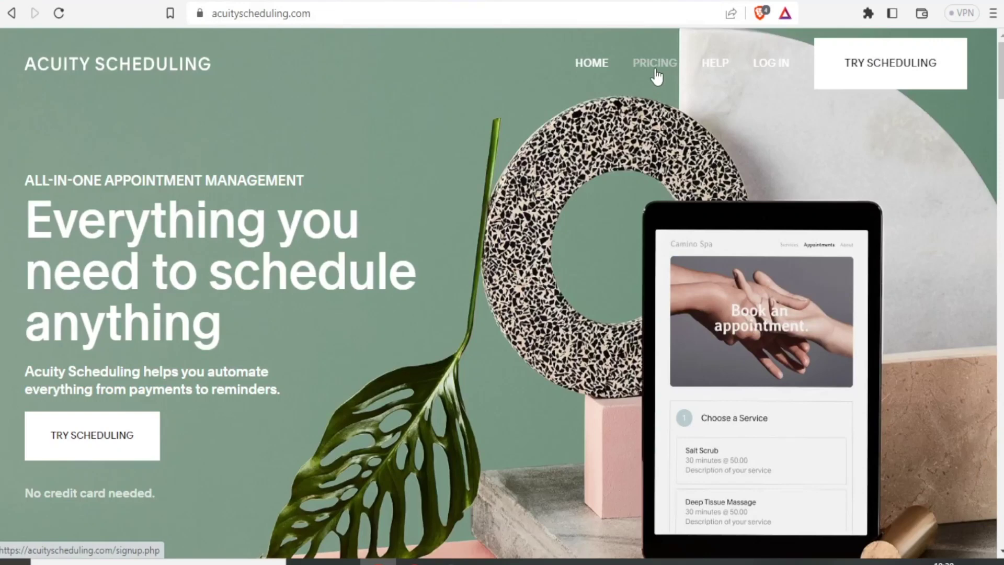
# View Acuity's pricing: $16 Emerging, $27 Growing and $49 Powerhouse plans.
pyautogui.click(655, 68)
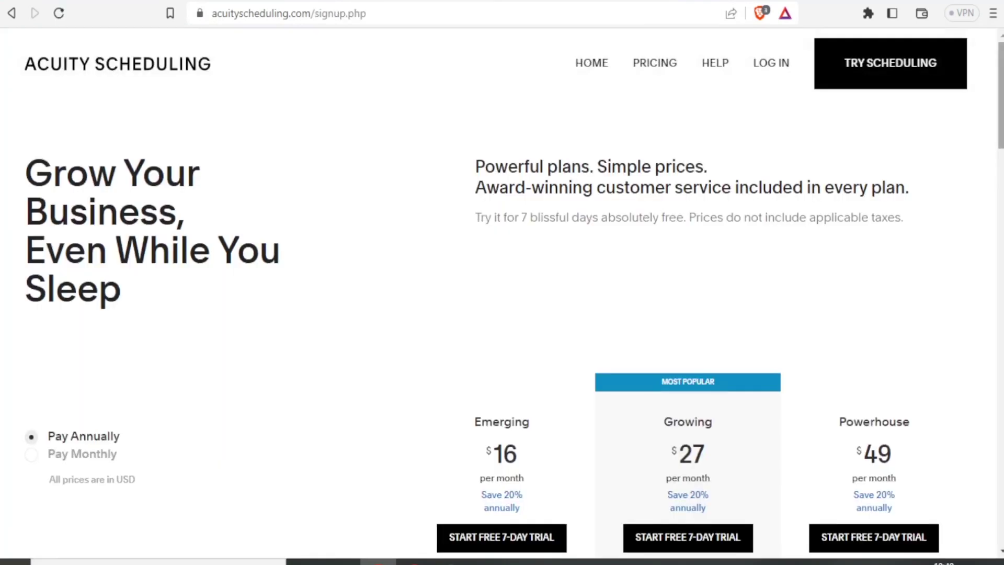
pyautogui.scroll(-3, 704, 244)
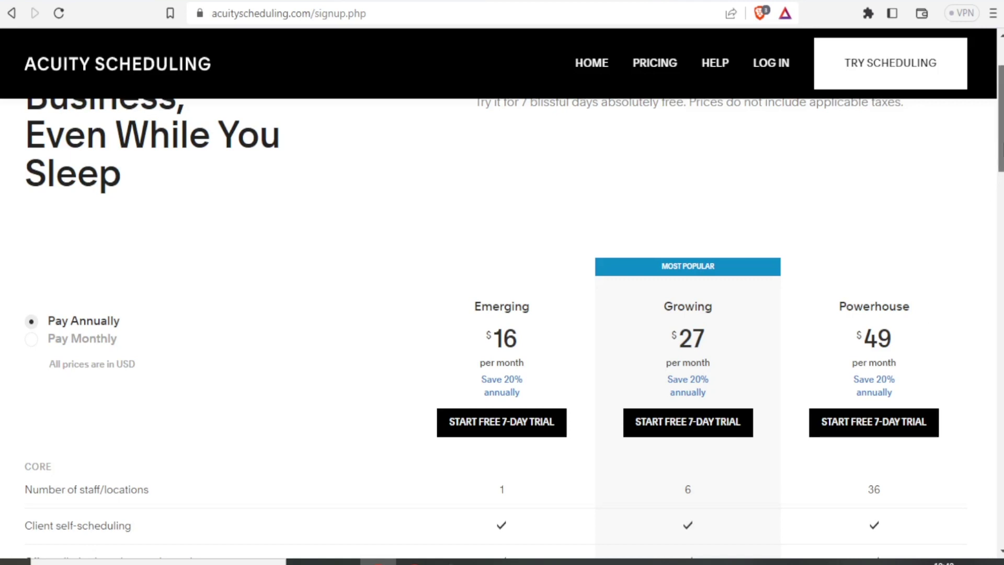
pyautogui.scroll(-1, 515, 383)
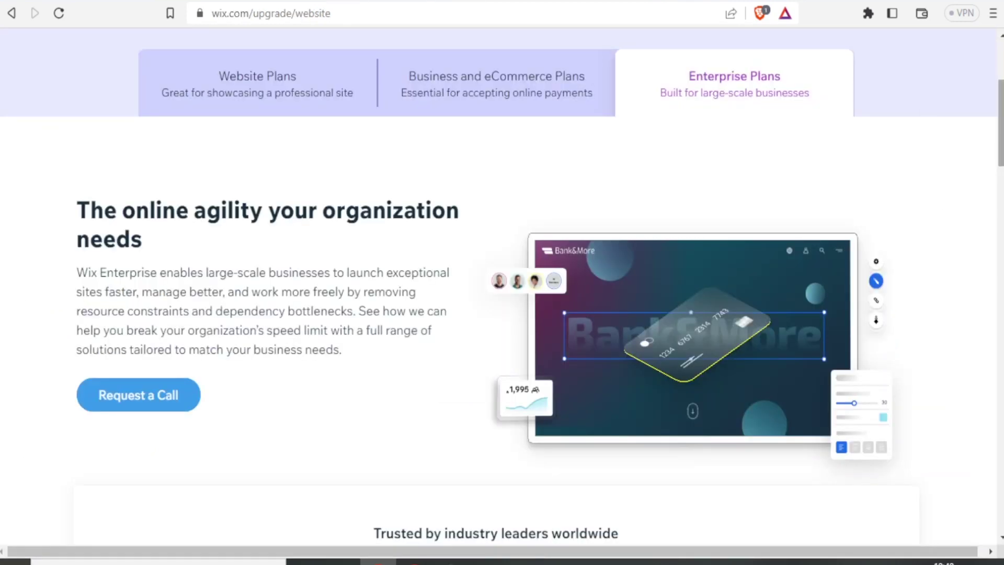
pyautogui.moveTo(1001, 94); pyautogui.dragTo(1001, 41)
# Show Wix Website Plans again and expand the FAQ 'Can I try a Wix Premium plan for free?'.
pyautogui.click(271, 313)
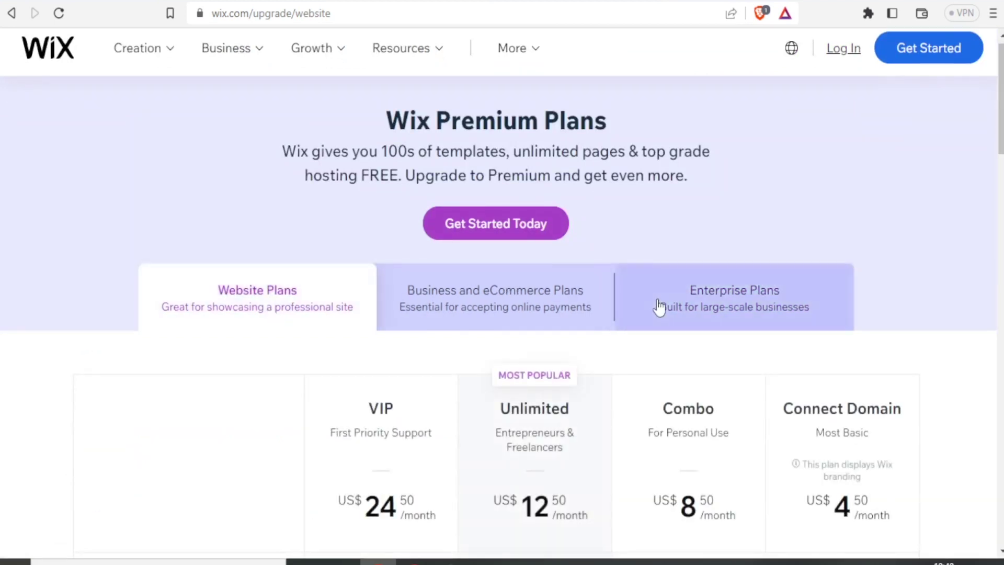
pyautogui.moveTo(1001, 134); pyautogui.dragTo(1001, 400)
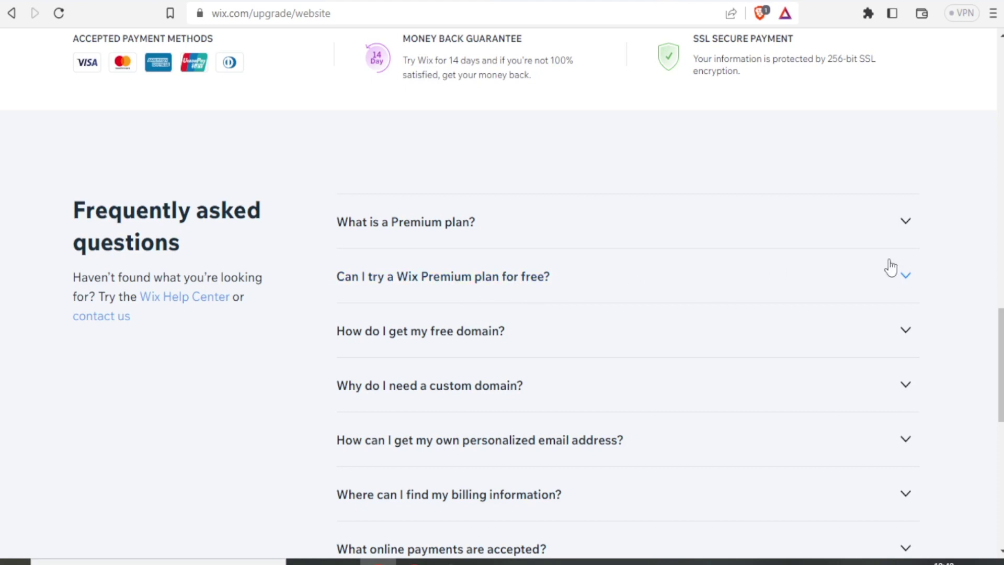
pyautogui.click(902, 279)
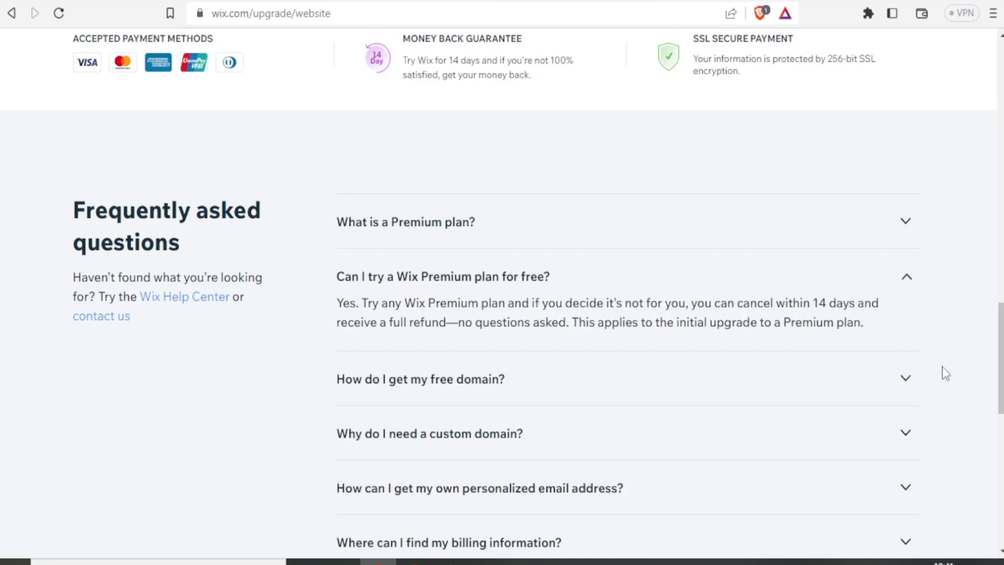
pyautogui.scroll(1, 502, 293)
pyautogui.scroll(-6, 502, 293)
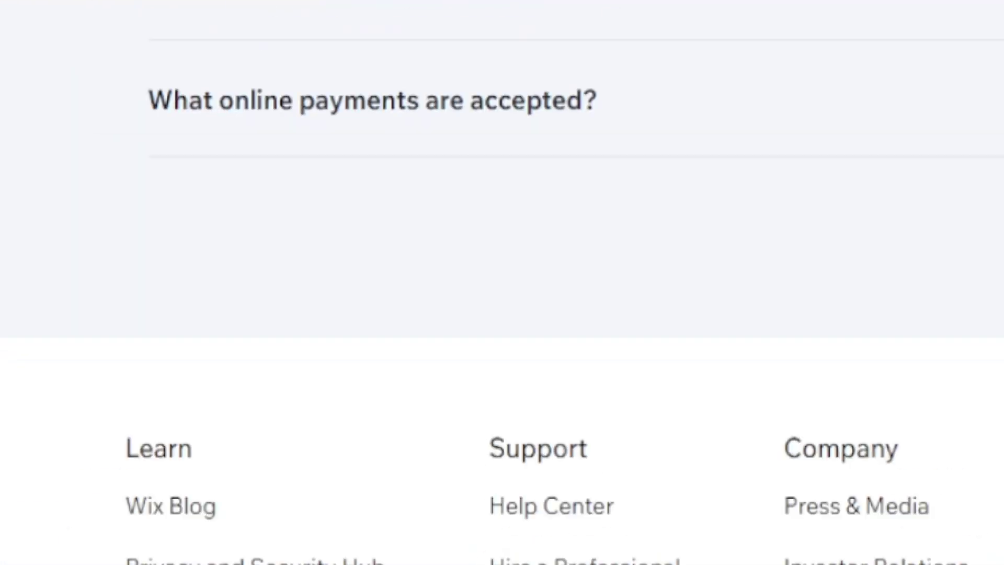
pyautogui.scroll(10, 502, 293)
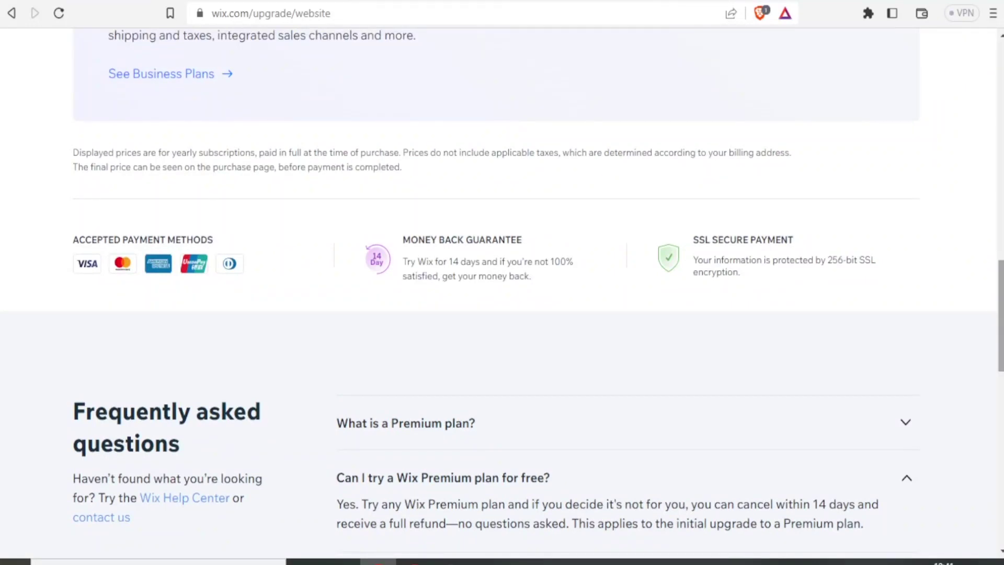
pyautogui.scroll(4, 502, 293)
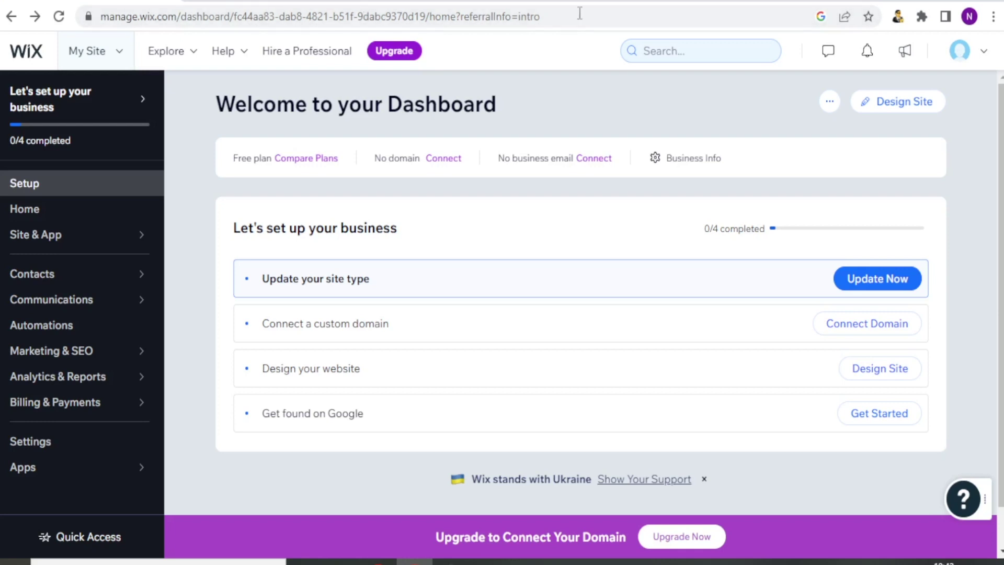
pyautogui.scroll(-1, 1001, 156)
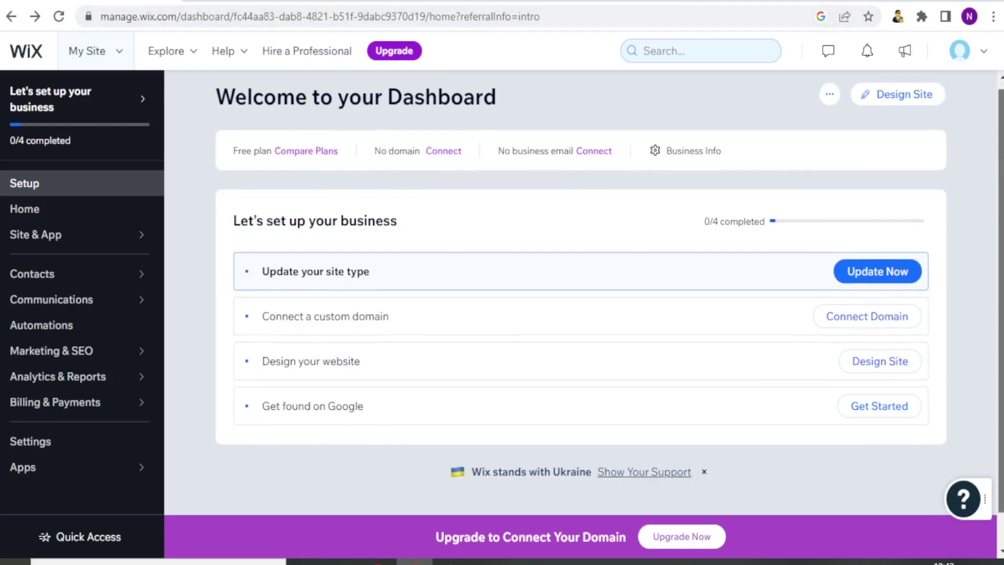
pyautogui.scroll(1, 1001, 156)
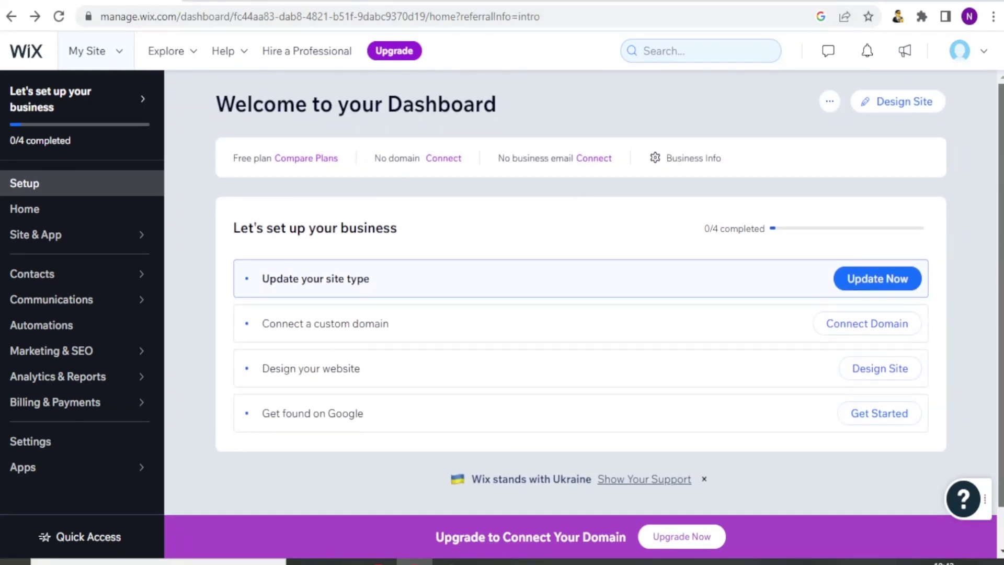
pyautogui.scroll(-1, 609, 299)
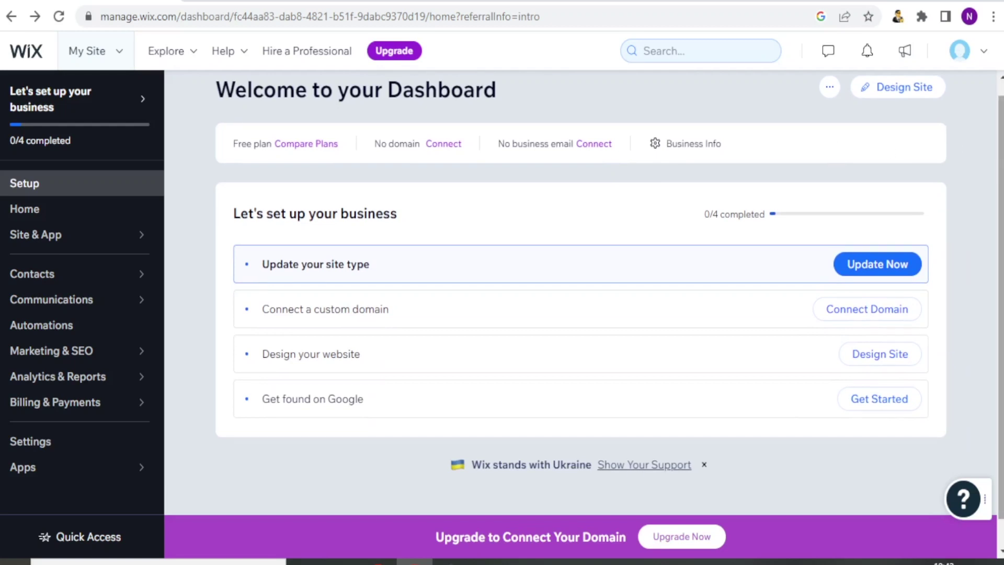
pyautogui.scroll(1, 1001, 156)
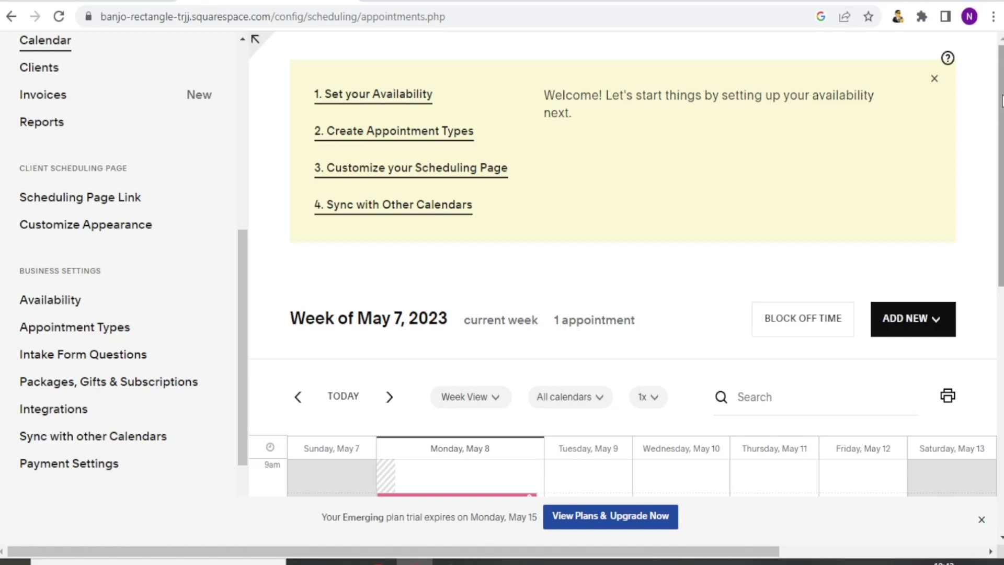
# Scroll the Acuity calendar to the May 7, 2023 week showing its one booked consultation.
pyautogui.scroll(-1, 1002, 99)
pyautogui.scroll(-1, 1002, 104)
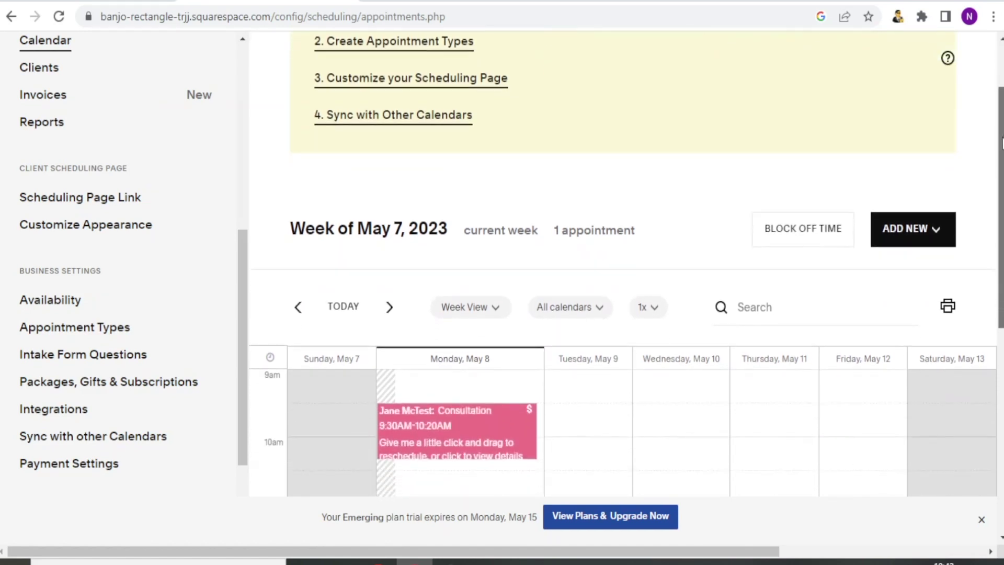
pyautogui.scroll(1, 1002, 112)
pyautogui.scroll(1, 1002, 115)
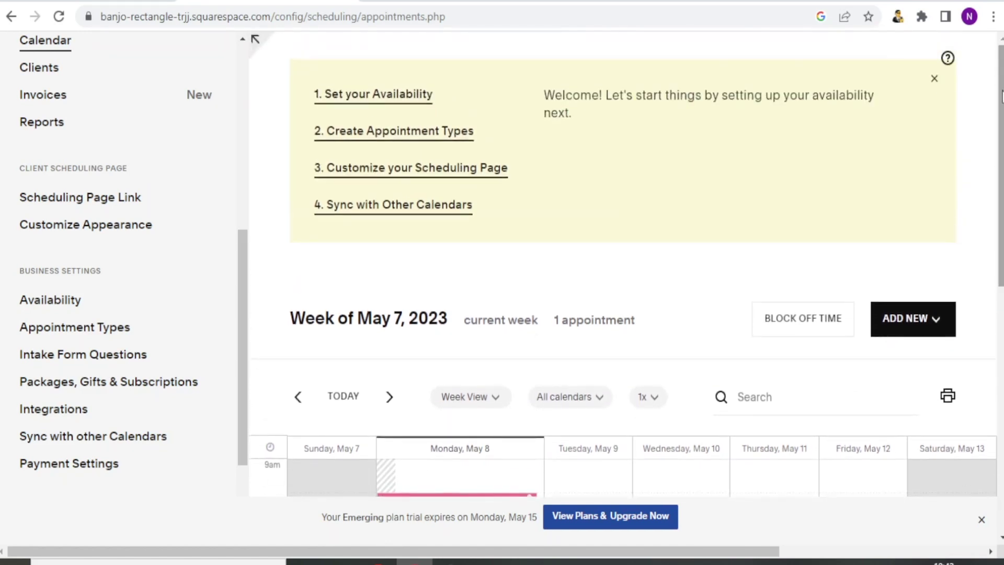
pyautogui.scroll(-1, 1002, 96)
pyautogui.scroll(1, 1002, 97)
pyautogui.scroll(-1, 256, 39)
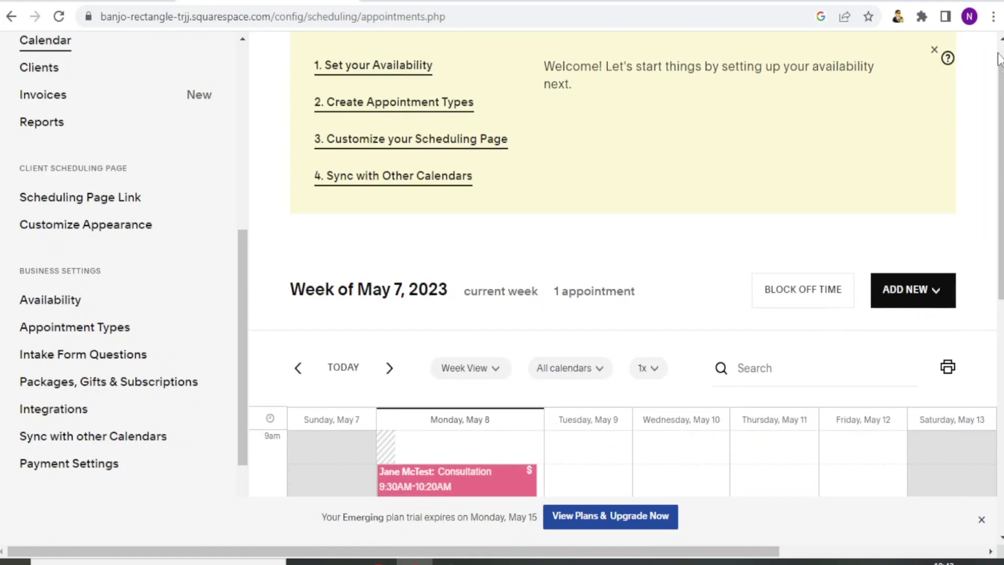
pyautogui.moveTo(999, 58); pyautogui.dragTo(998, 64)
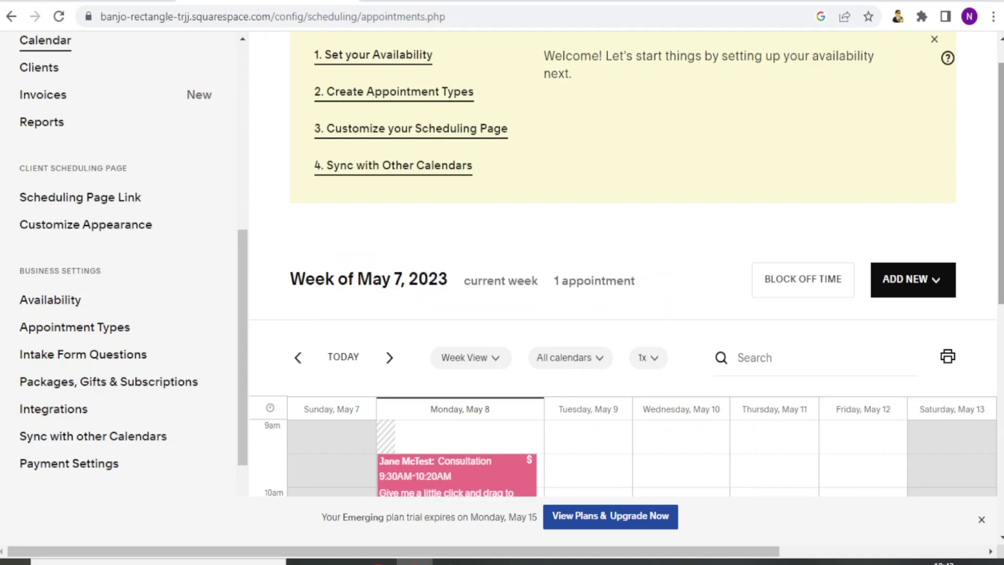
pyautogui.scroll(-2, 627, 265)
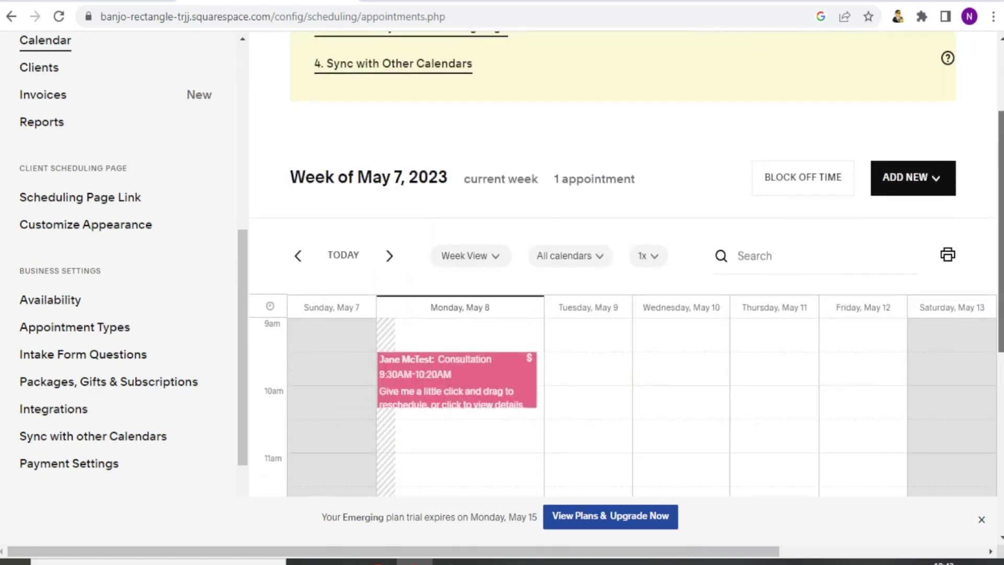
pyautogui.scroll(2, 1002, 121)
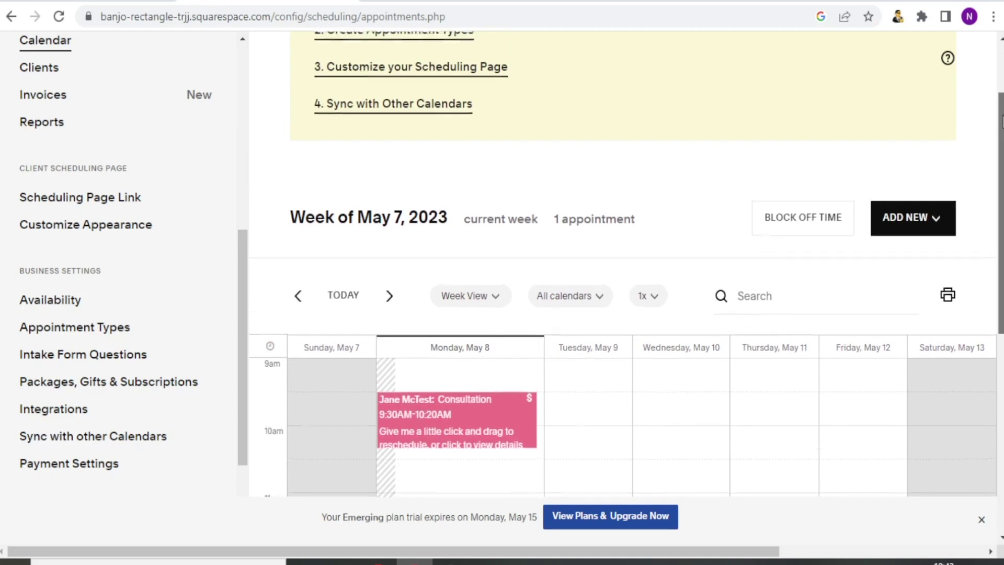
pyautogui.scroll(-1, 1002, 121)
pyautogui.scroll(2, 1002, 121)
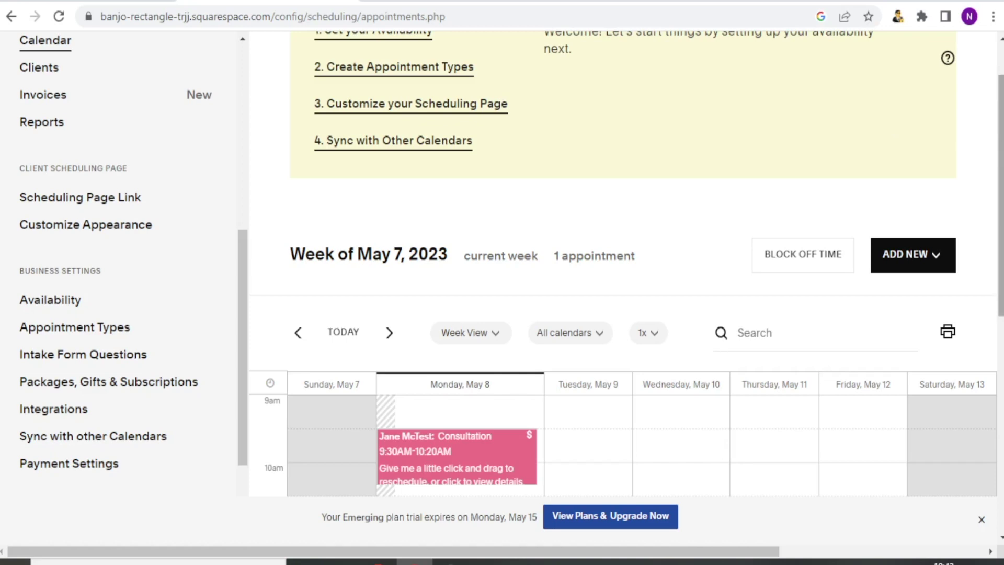
pyautogui.scroll(1, 983, 183)
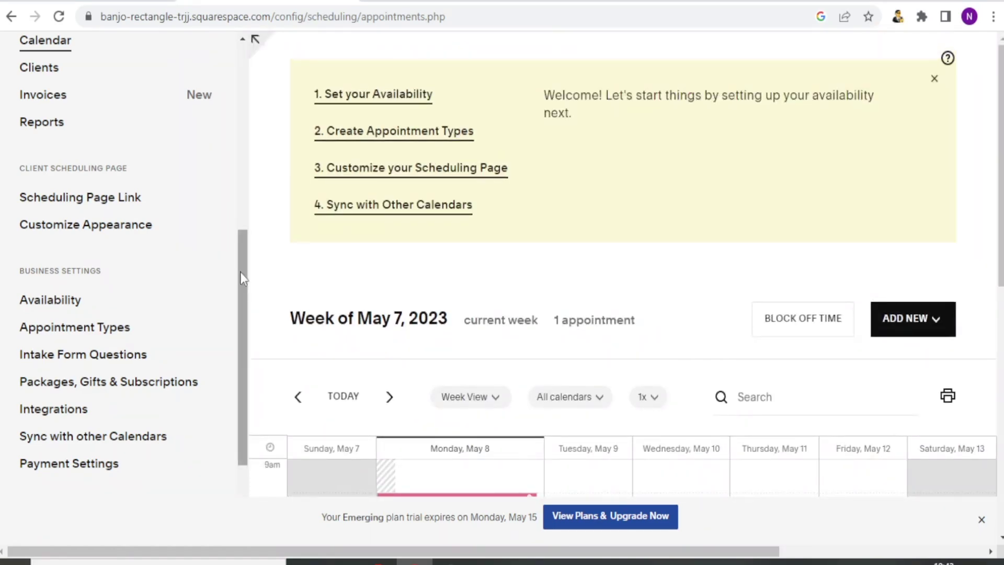
# Scroll the Acuity sidebar to the mini calendar, then return to the Wix dashboard.
pyautogui.scroll(3, 240, 270)
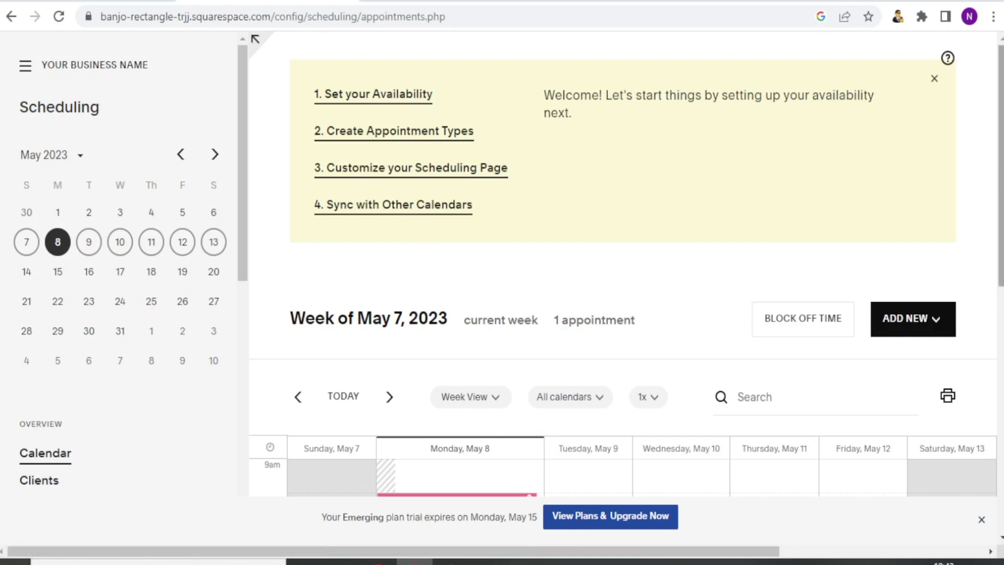
pyautogui.scroll(-1, 1000, 173)
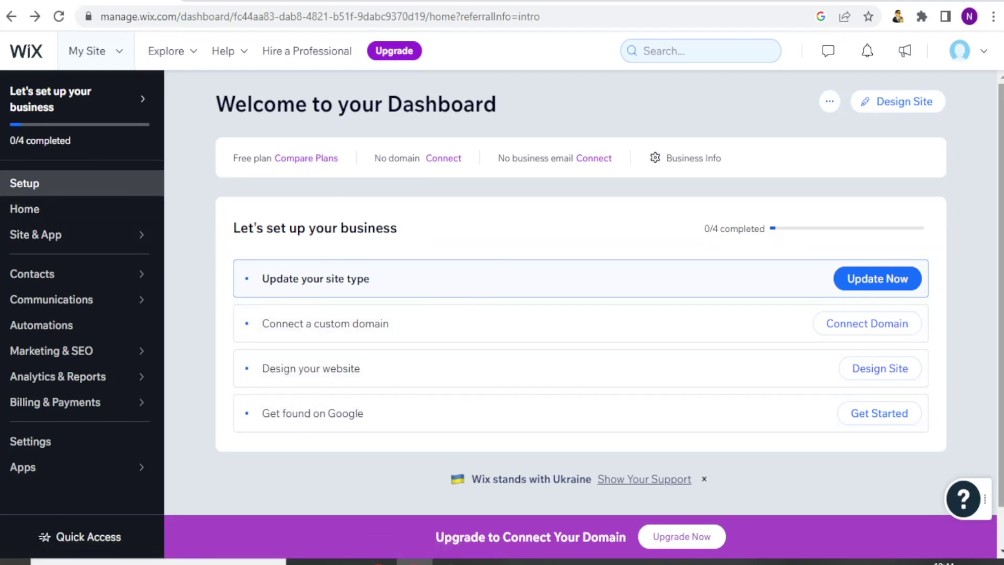
pyautogui.scroll(-1, 1000, 293)
pyautogui.scroll(1, 1000, 293)
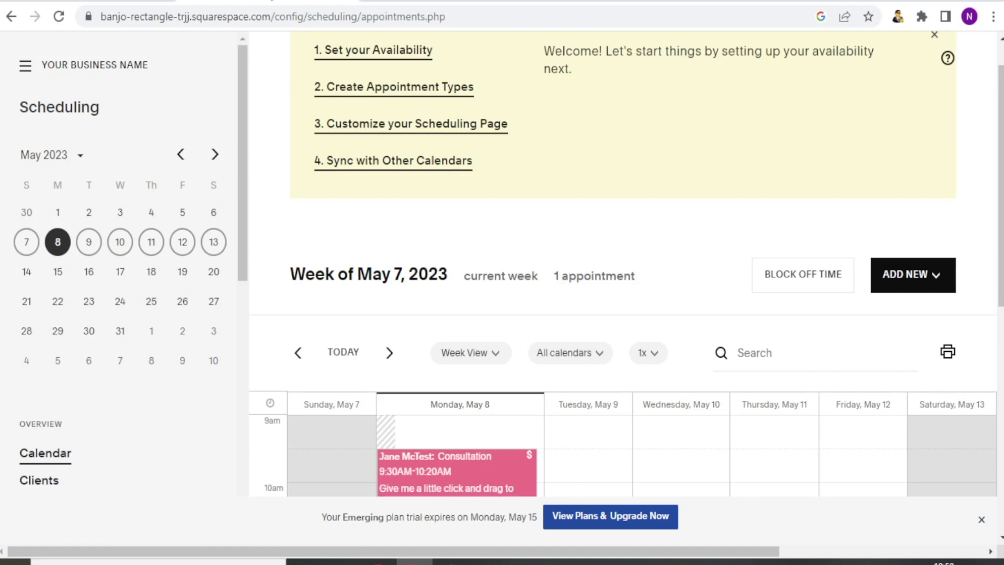
pyautogui.moveTo(246, 135); pyautogui.dragTo(246, 325)
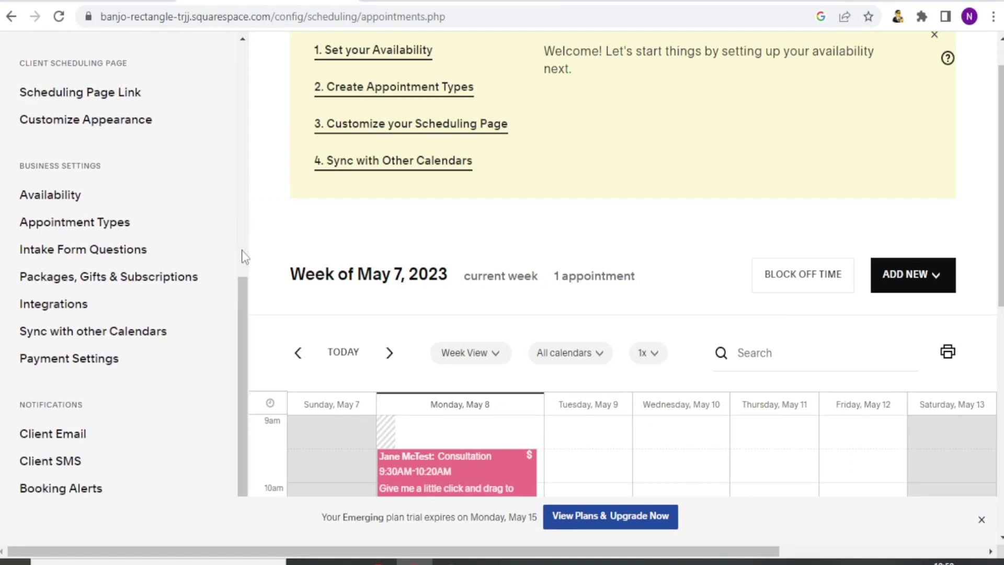
pyautogui.moveTo(242, 320); pyautogui.dragTo(242, 366)
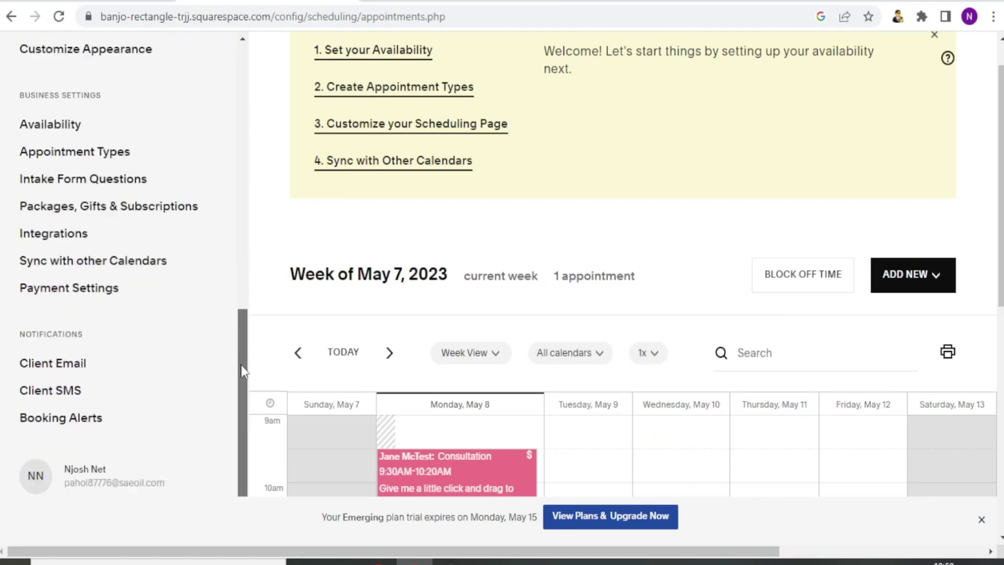
pyautogui.moveTo(242, 370); pyautogui.dragTo(239, 312)
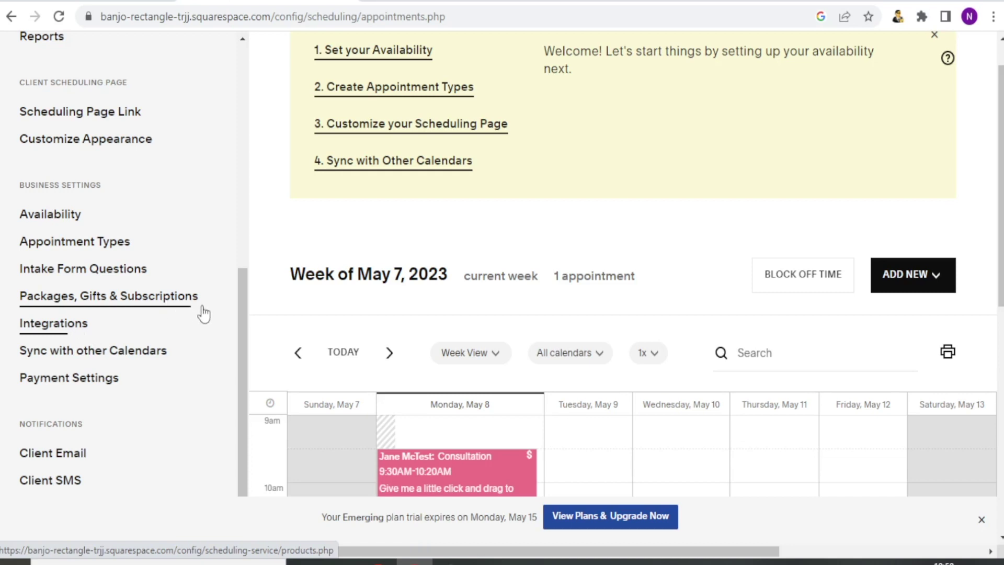
pyautogui.moveTo(246, 307); pyautogui.dragTo(240, 201)
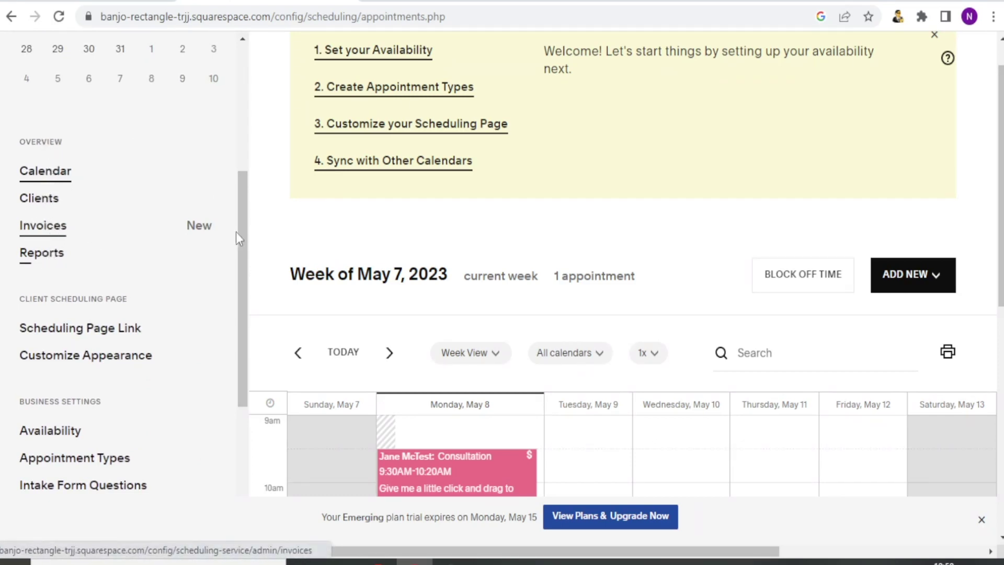
pyautogui.scroll(1, 222, 250)
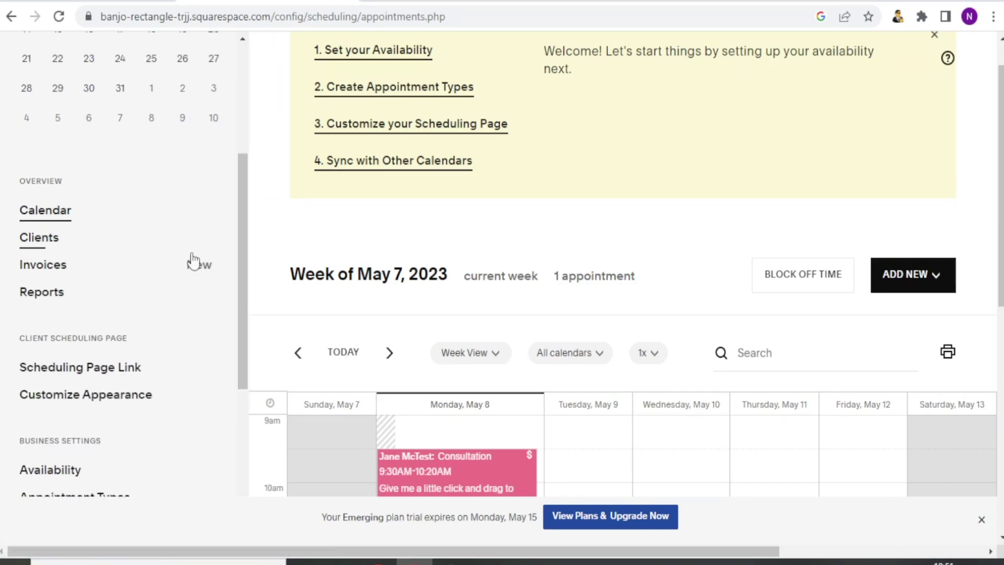
pyautogui.scroll(6, 202, 273)
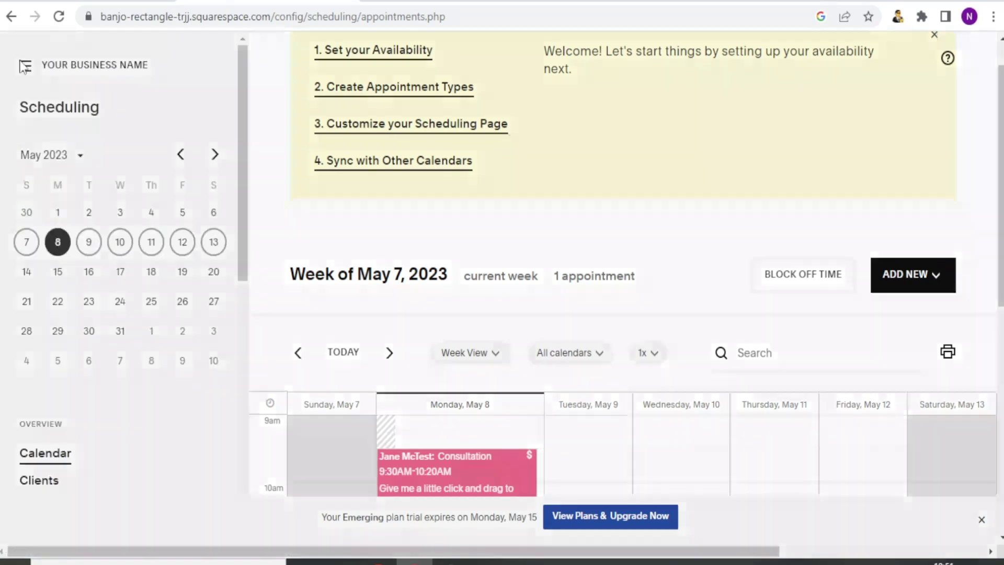
pyautogui.click(23, 66)
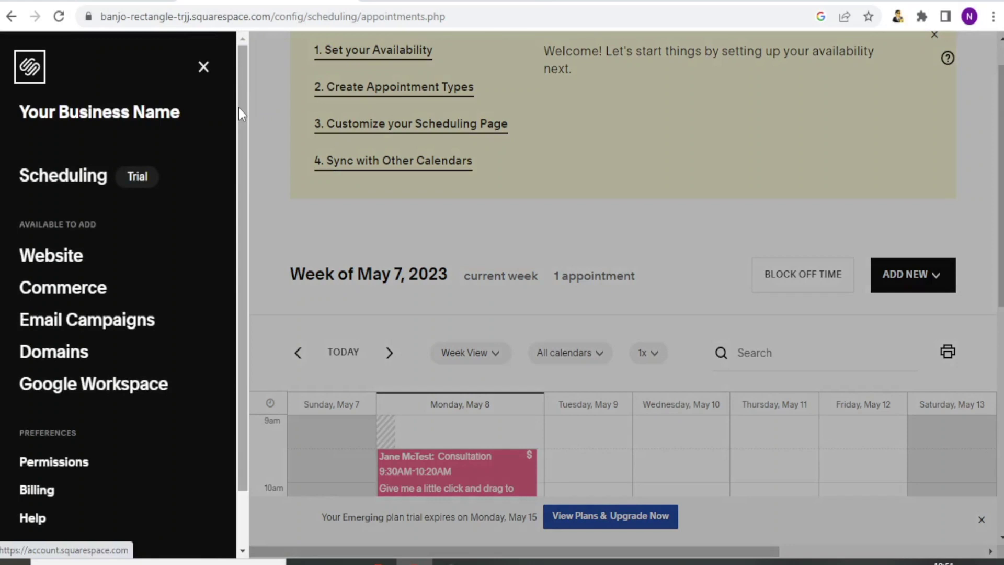
# View the Email Campaigns, Domains and Google Workspace add-on details in the account panel.
pyautogui.moveTo(239, 108); pyautogui.dragTo(238, 189)
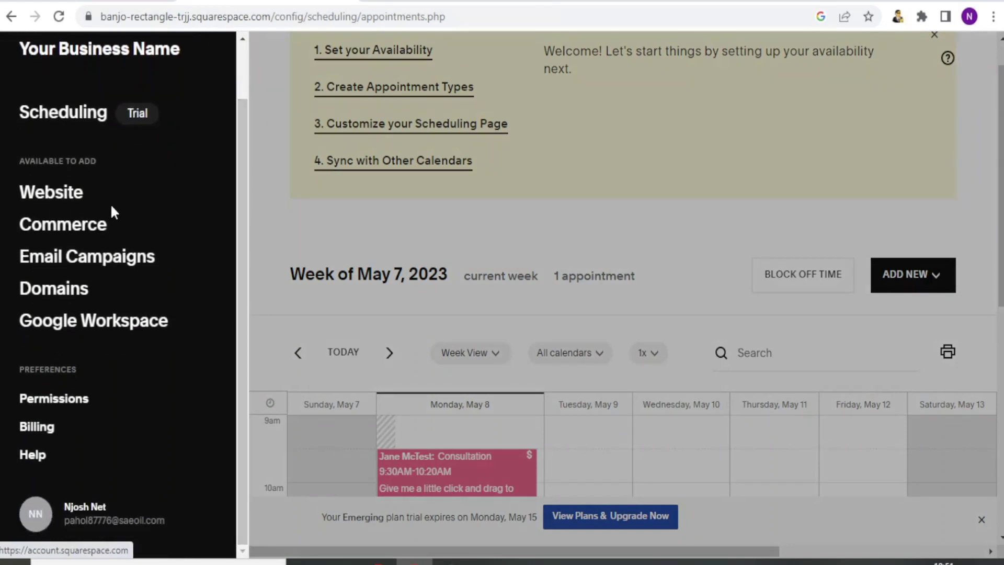
pyautogui.click(66, 266)
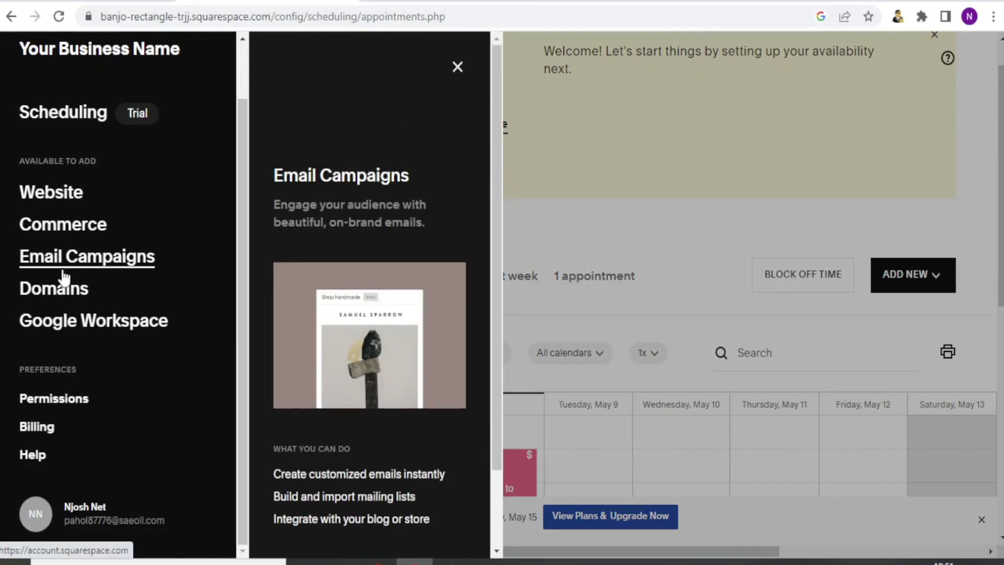
pyautogui.click(54, 297)
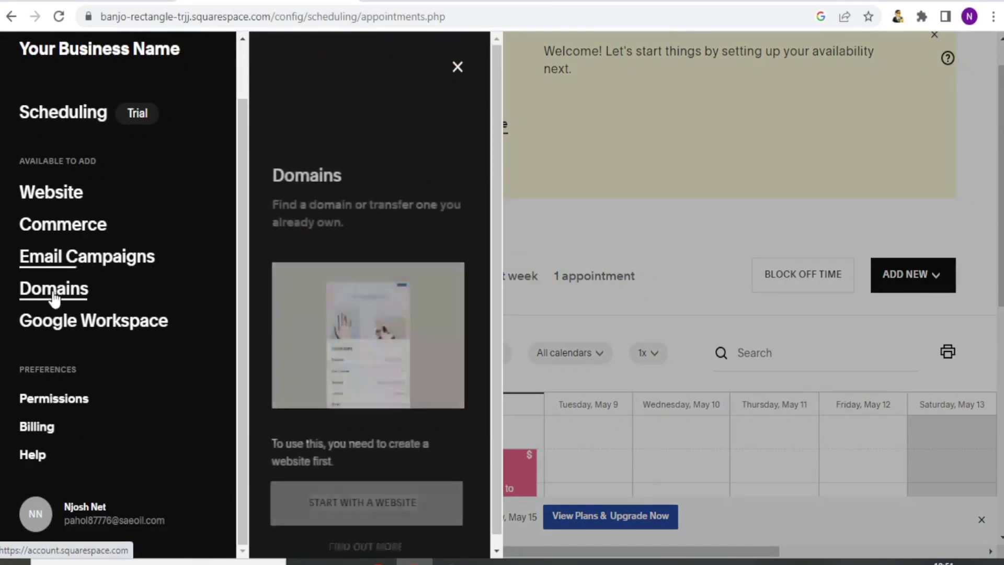
pyautogui.click(53, 324)
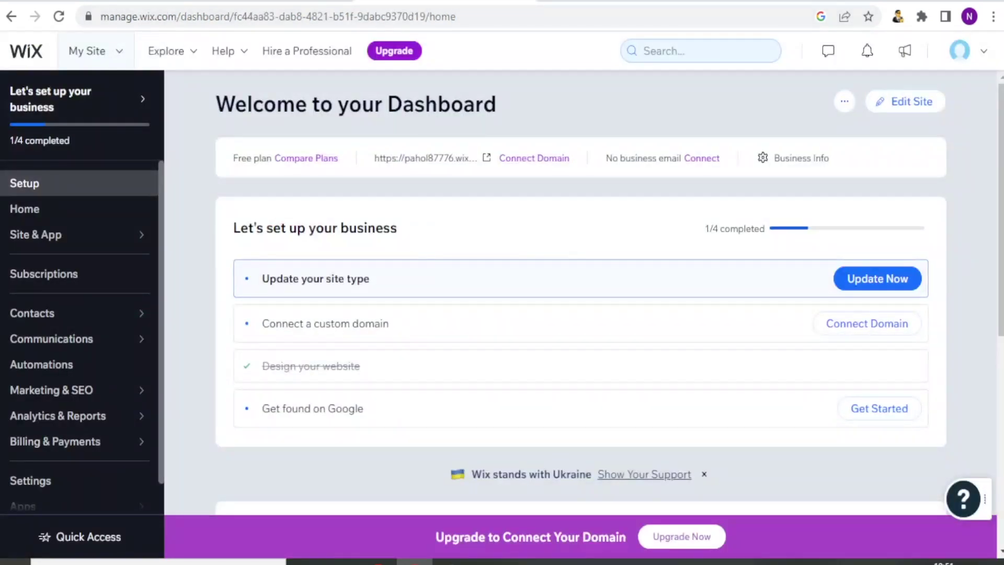
# Look over the Communications and Analytics & Reports sections of the Wix dashboard sidebar.
pyautogui.scroll(-1, 165, 209)
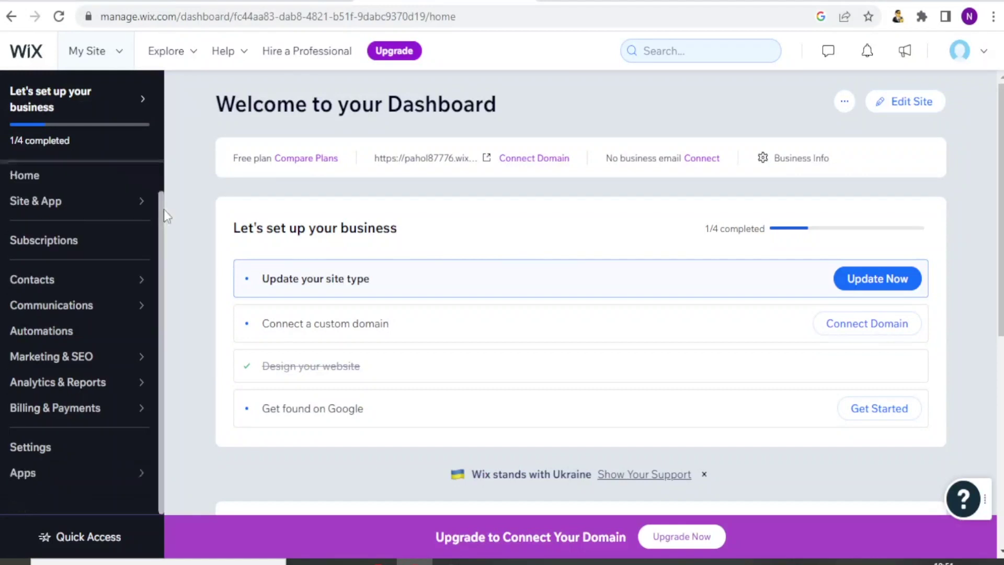
pyautogui.moveTo(50, 213)
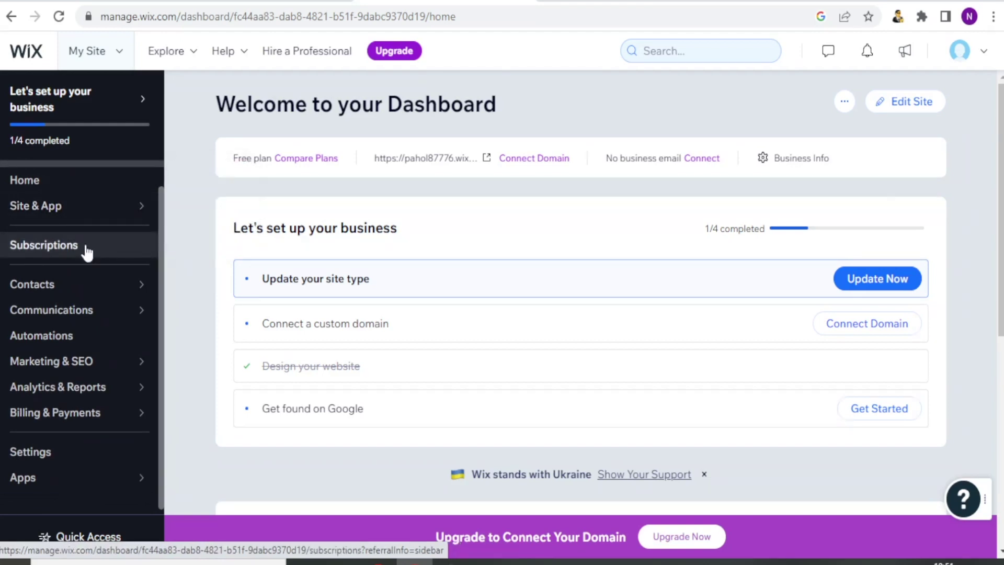
pyautogui.moveTo(109, 294)
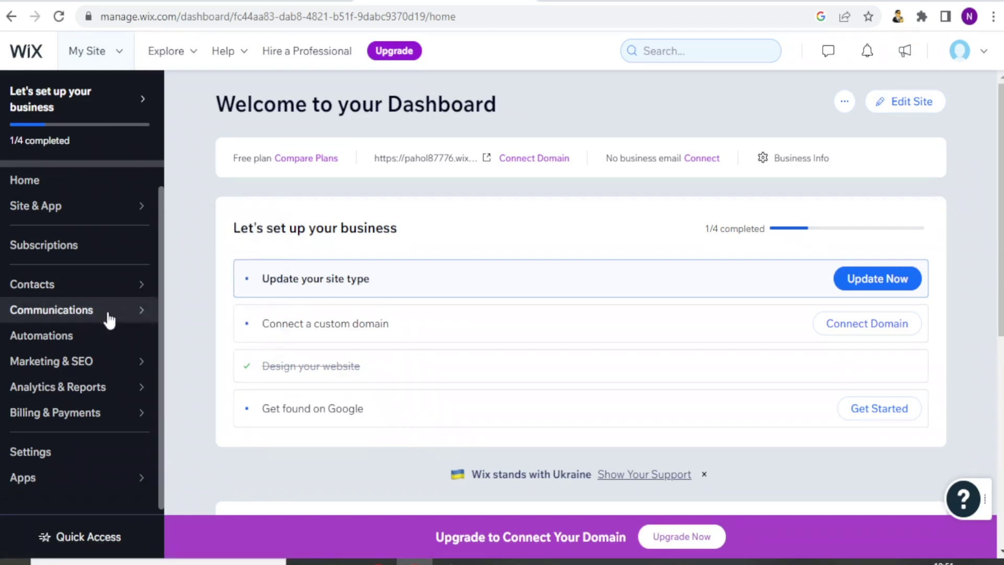
pyautogui.moveTo(108, 320)
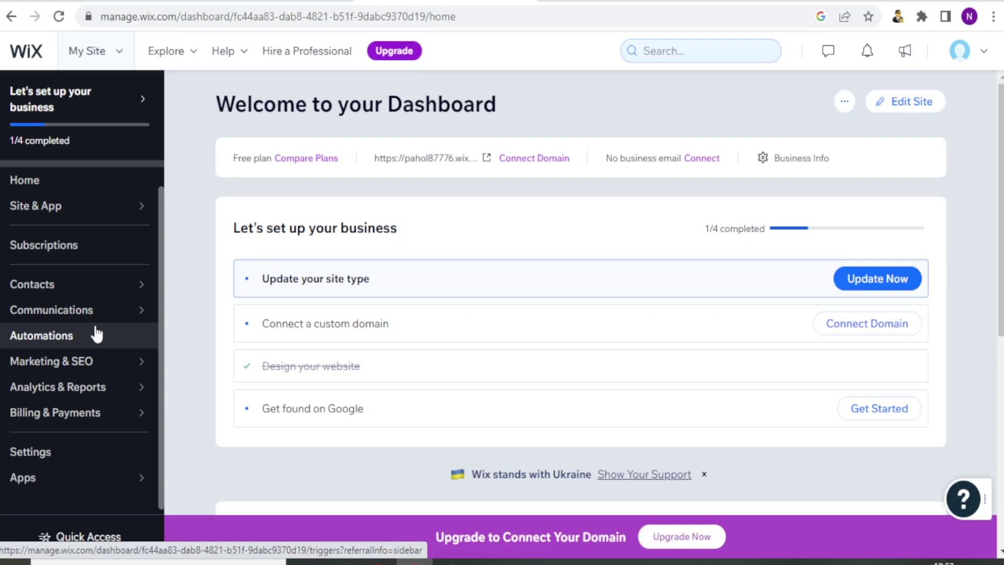
pyautogui.moveTo(127, 391)
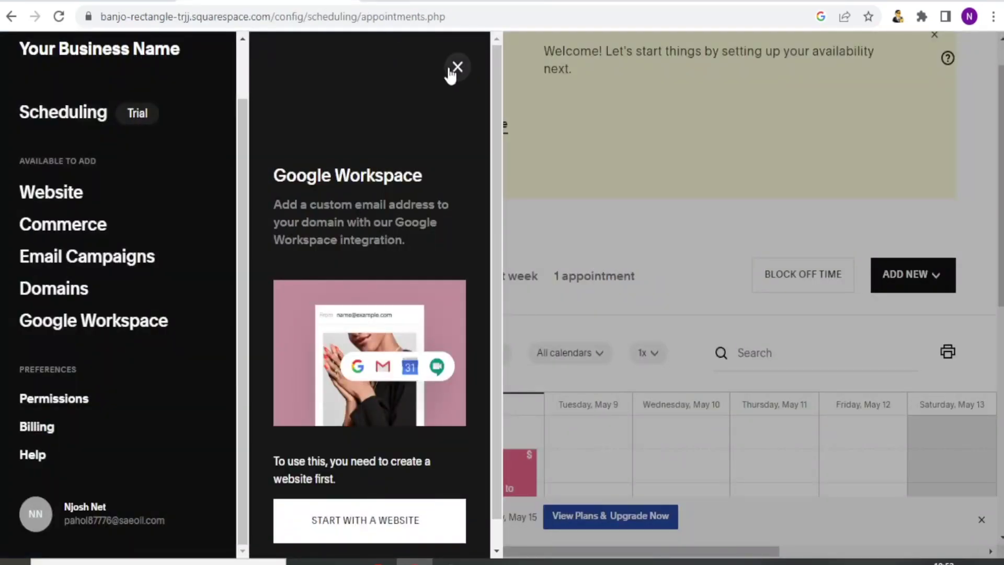
# Close the Google Workspace panel and open the Squarespace Help Center from the navigation menu.
pyautogui.click(451, 70)
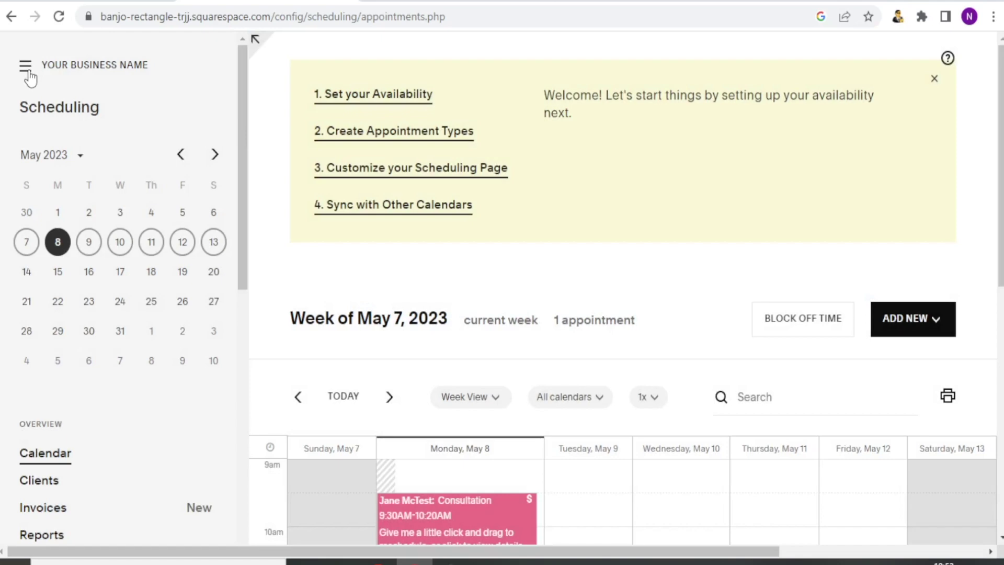
pyautogui.click(26, 67)
pyautogui.click(87, 320)
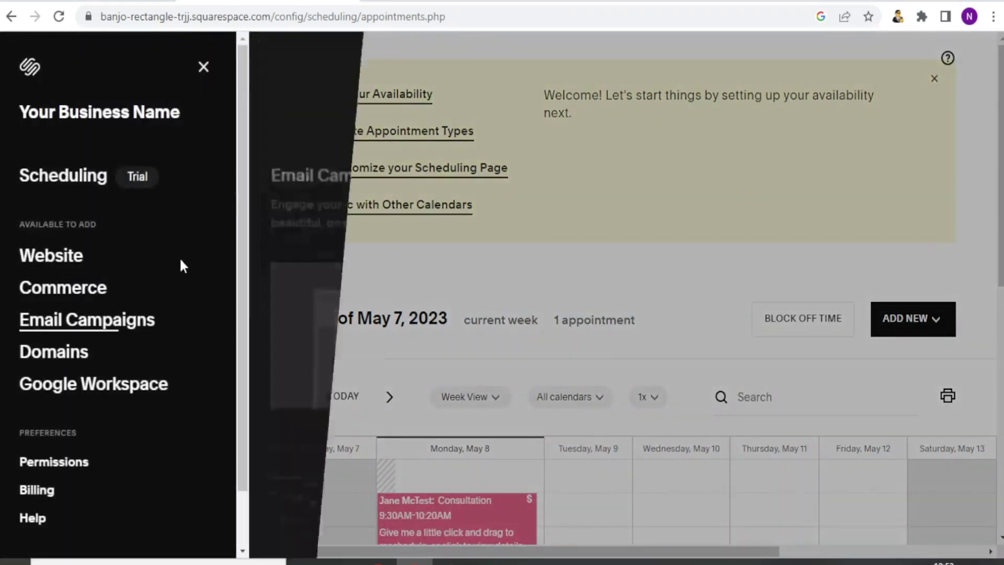
pyautogui.moveTo(245, 275); pyautogui.dragTo(152, 437)
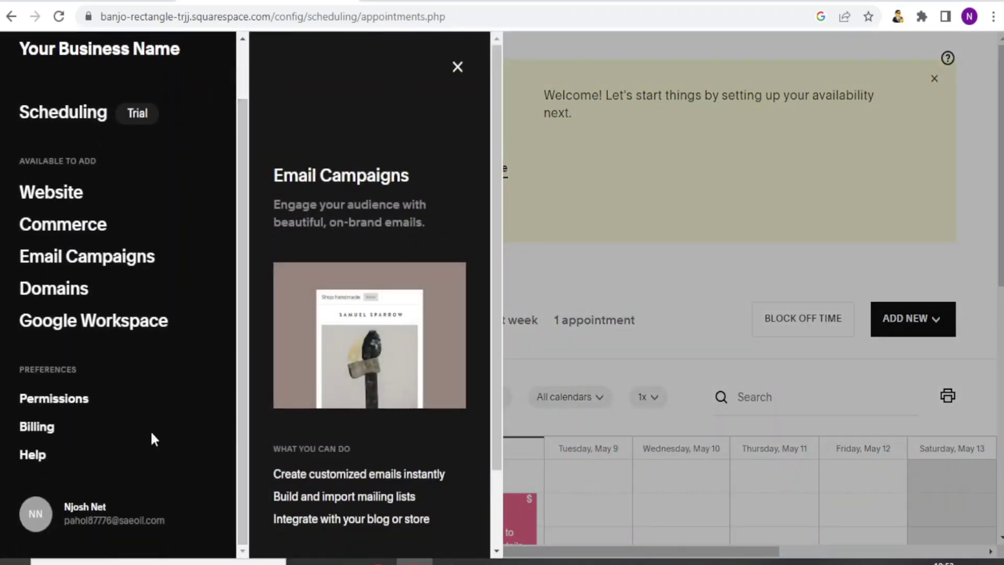
pyautogui.click(32, 457)
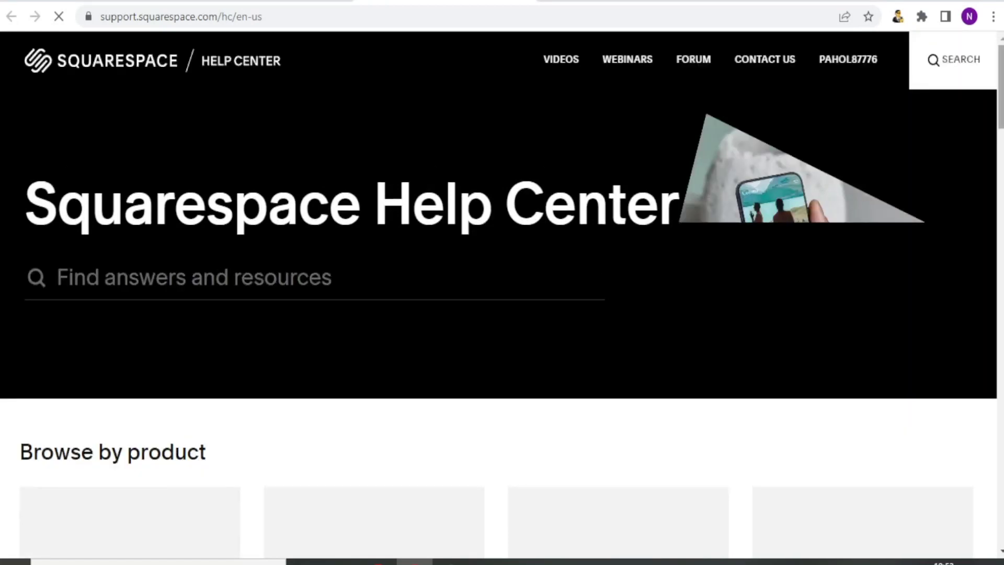
# Open the Pages and Content category and browse guides like Basics and Pages and sections.
pyautogui.scroll(-3, 490, 207)
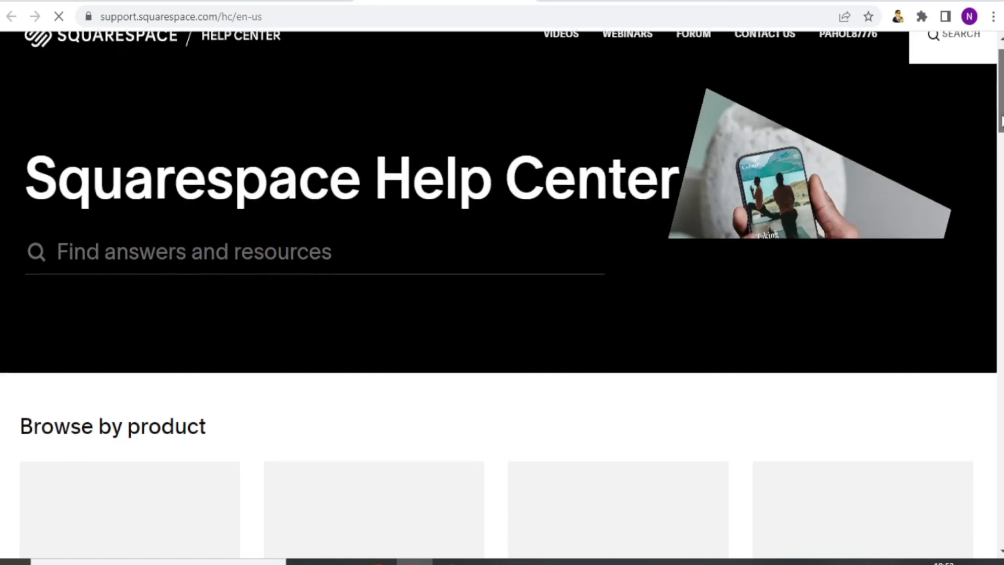
pyautogui.scroll(3, 490, 206)
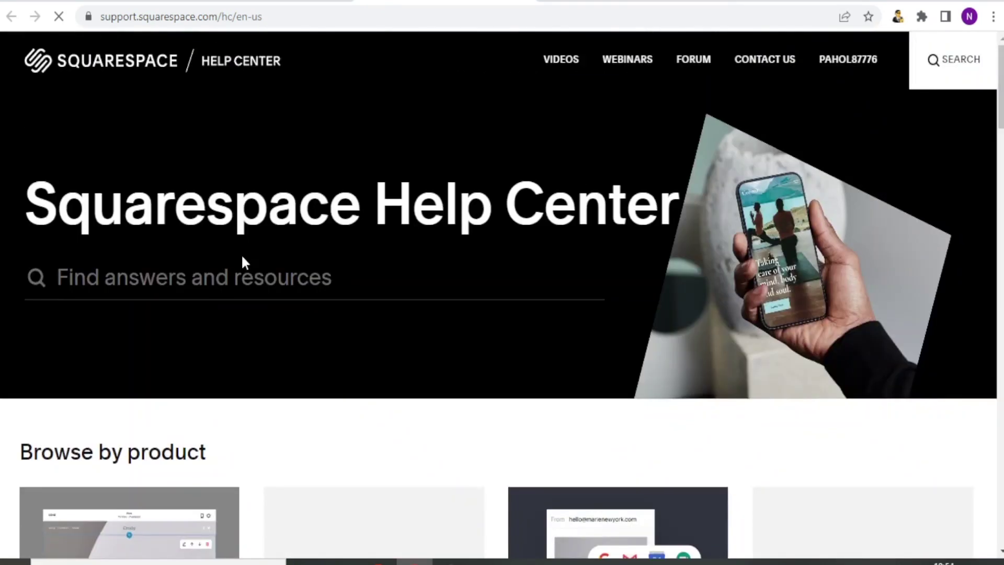
pyautogui.click(107, 287)
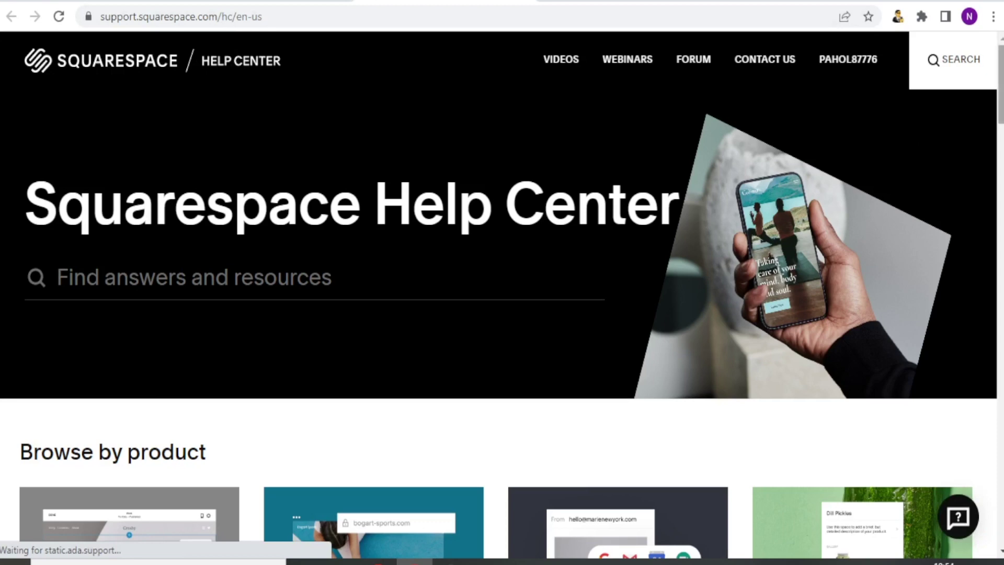
pyautogui.scroll(-5, 502, 293)
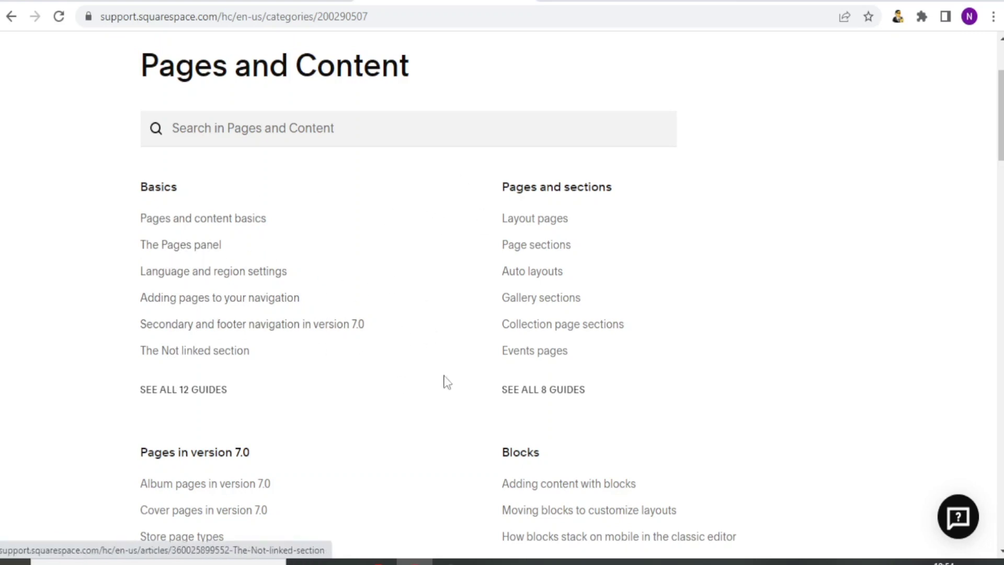
pyautogui.scroll(-4, 1000, 131)
pyautogui.scroll(-20, 502, 293)
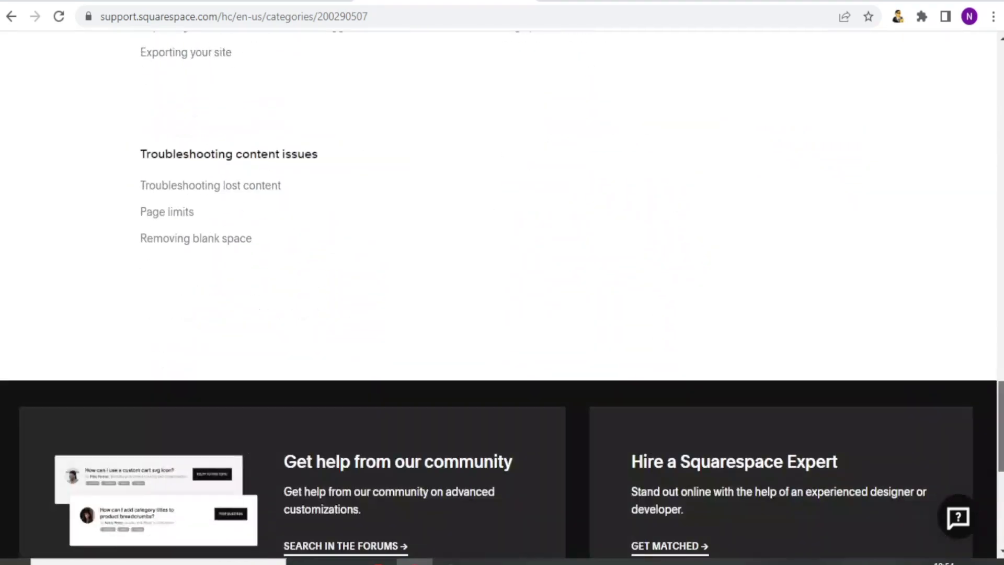
pyautogui.moveTo(1000, 419); pyautogui.dragTo(992, 38)
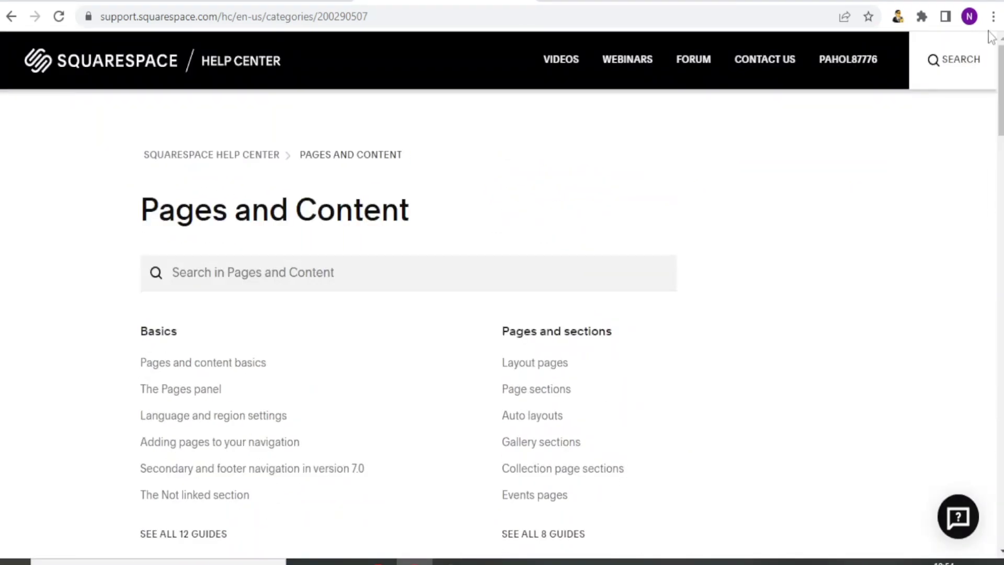
# Start a Contact Us support request of type 'Billing and paying for Squarespace'.
pyautogui.click(762, 67)
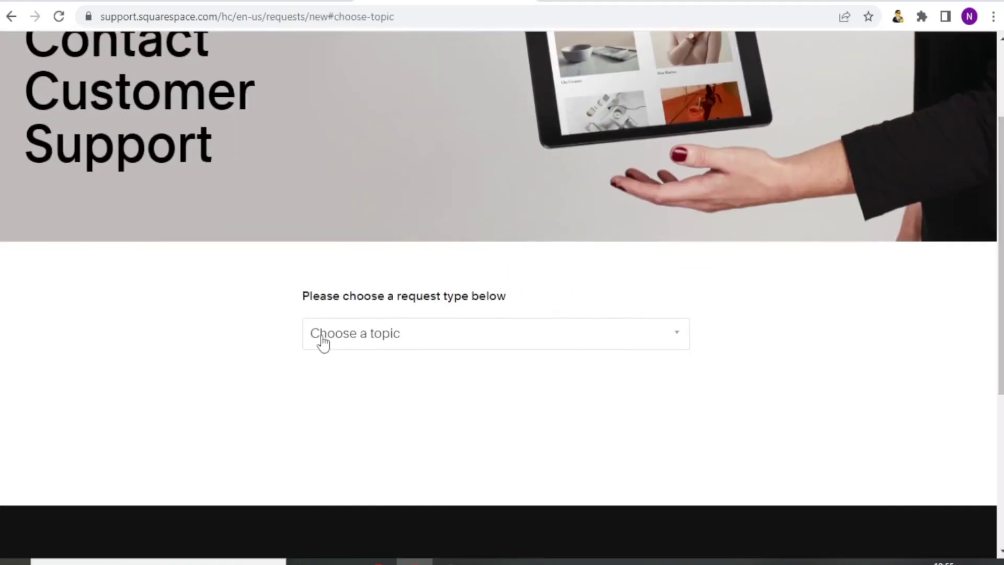
pyautogui.click(679, 341)
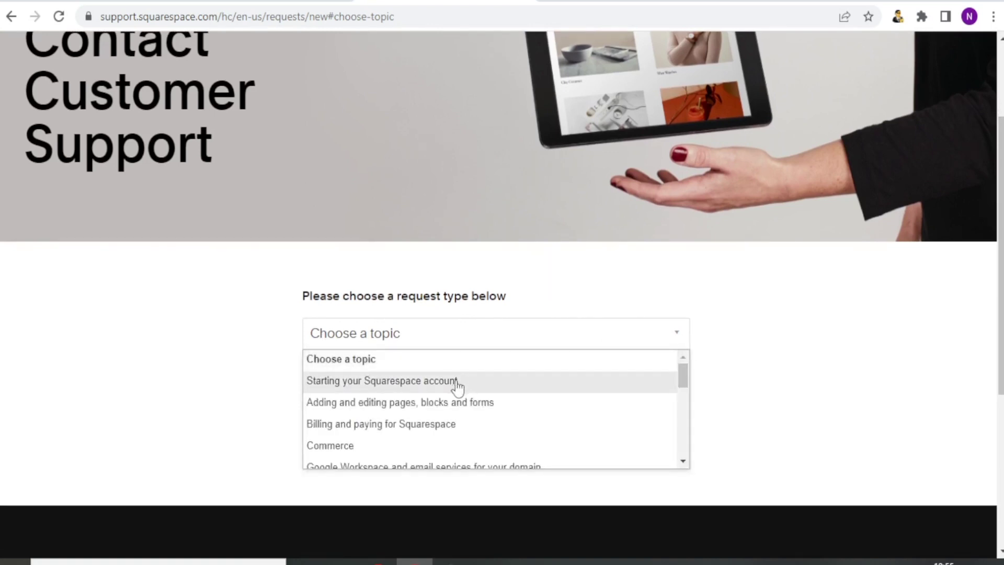
pyautogui.click(384, 426)
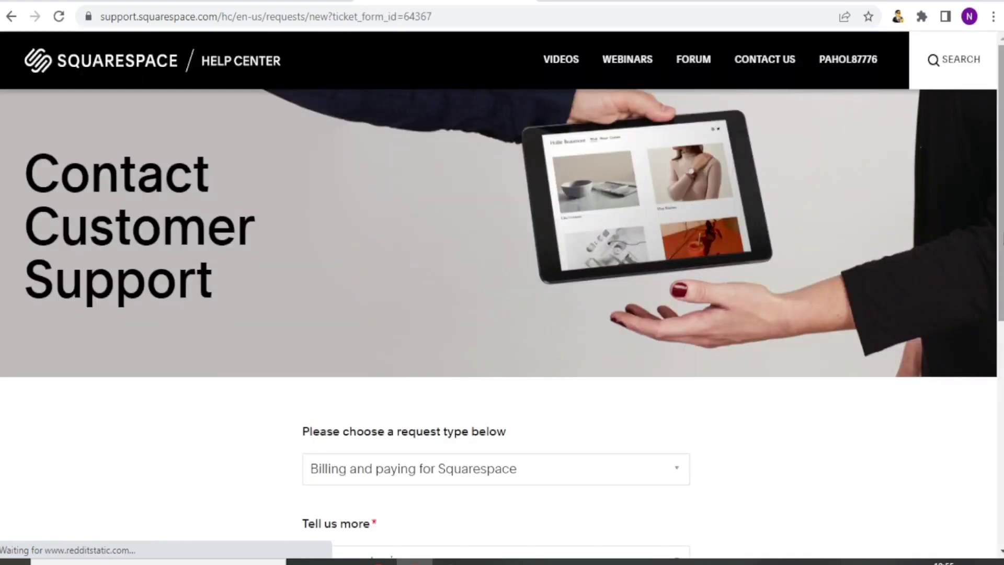
# Choose Cancellation and refunds > Cancel service as the topic to reach the cancellation guide.
pyautogui.scroll(-4, 746, 427)
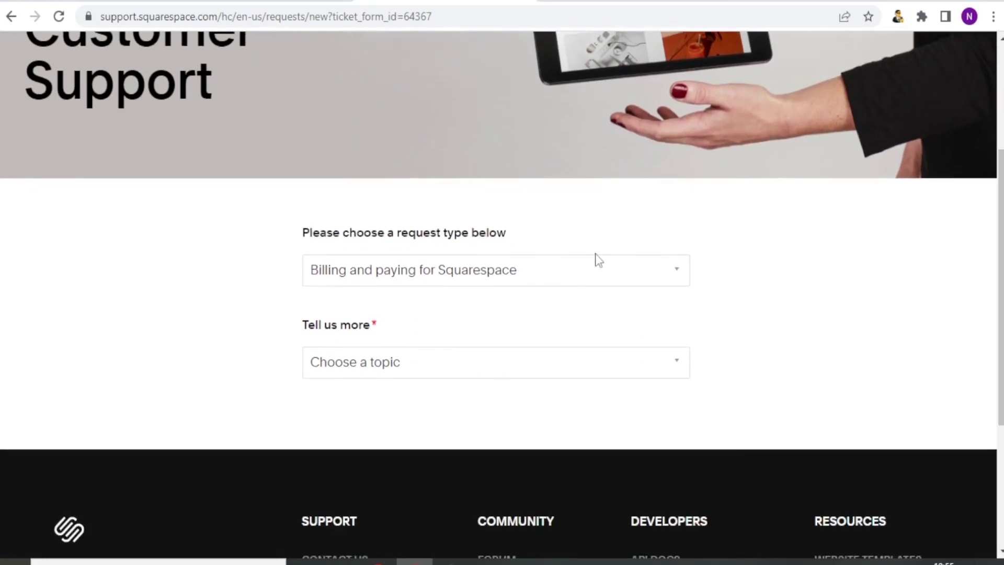
pyautogui.click(677, 373)
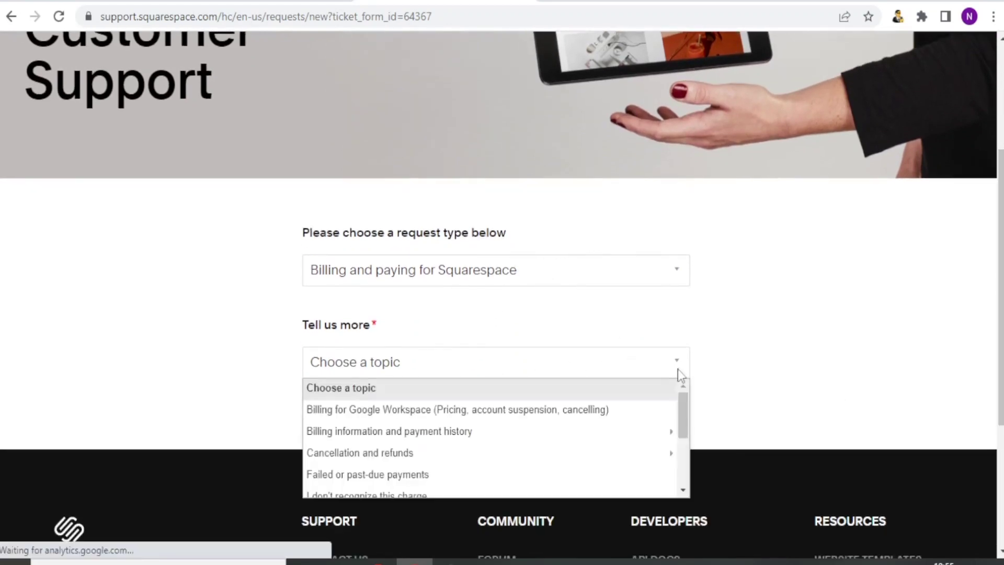
pyautogui.click(403, 453)
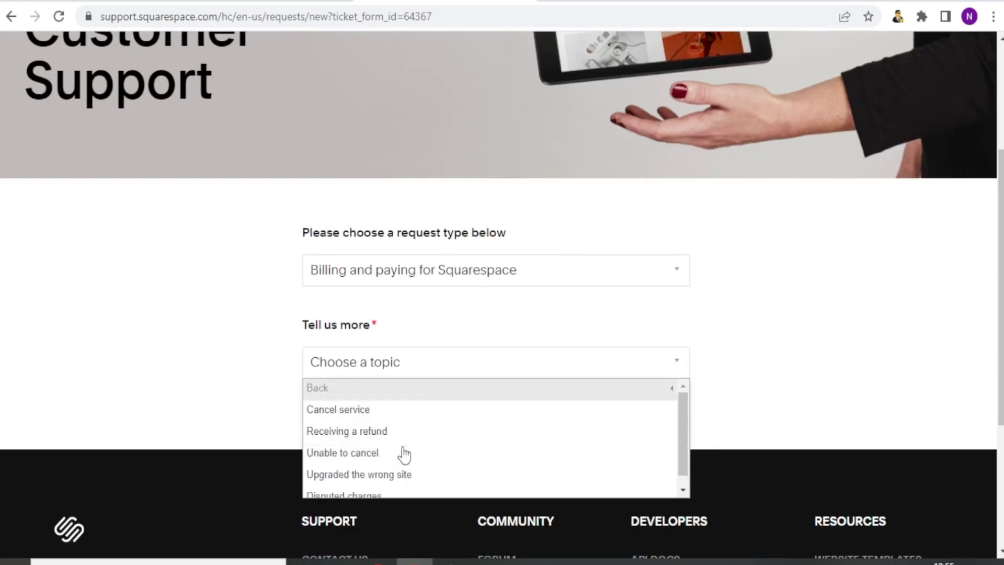
pyautogui.click(373, 418)
pyautogui.scroll(-5, 412, 419)
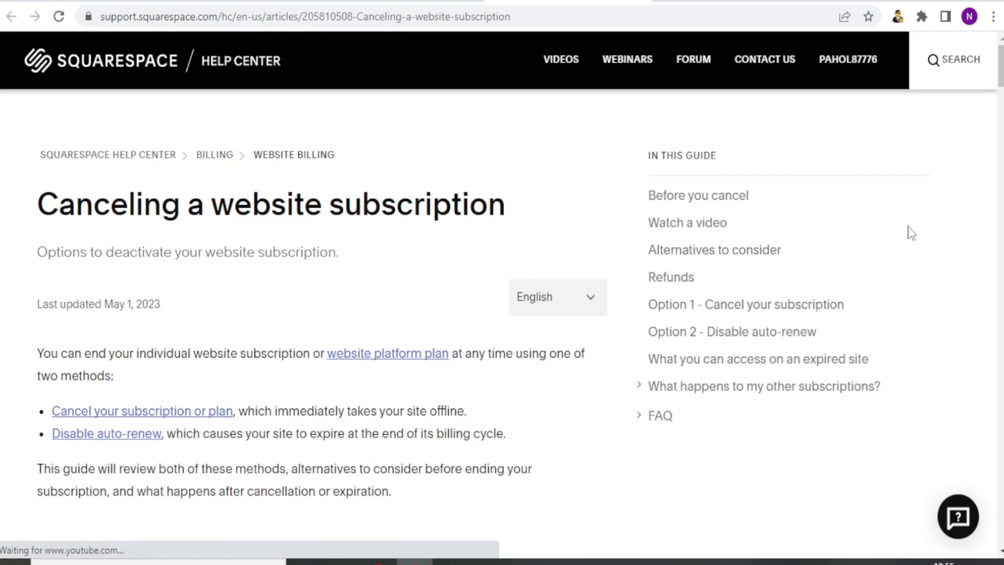
# Scroll the 'Canceling a website subscription' article to its Alternatives and Refunds sections.
pyautogui.moveTo(1001, 68); pyautogui.dragTo(1000, 149)
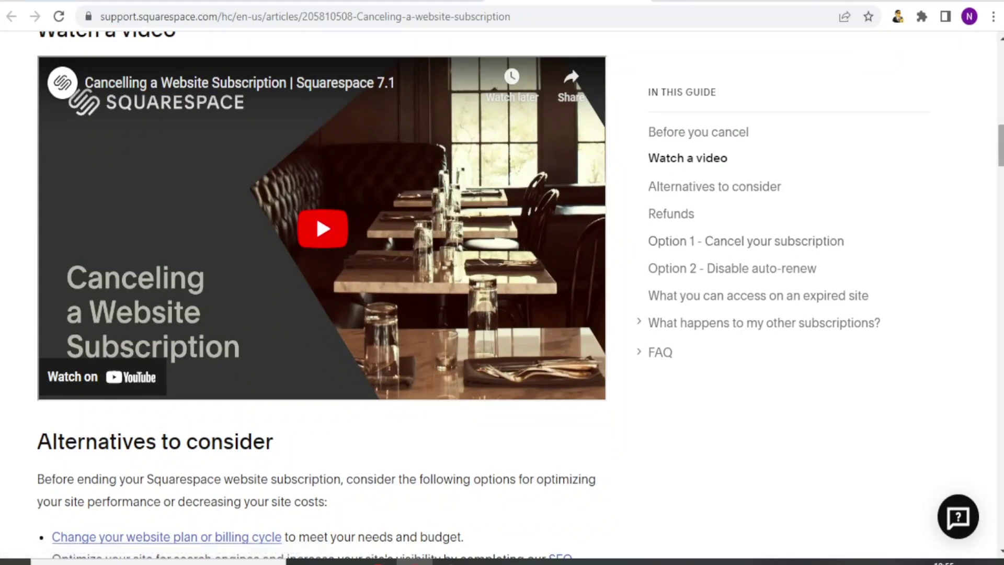
pyautogui.moveTo(1001, 145); pyautogui.dragTo(1001, 175)
pyautogui.scroll(-5, 320, 298)
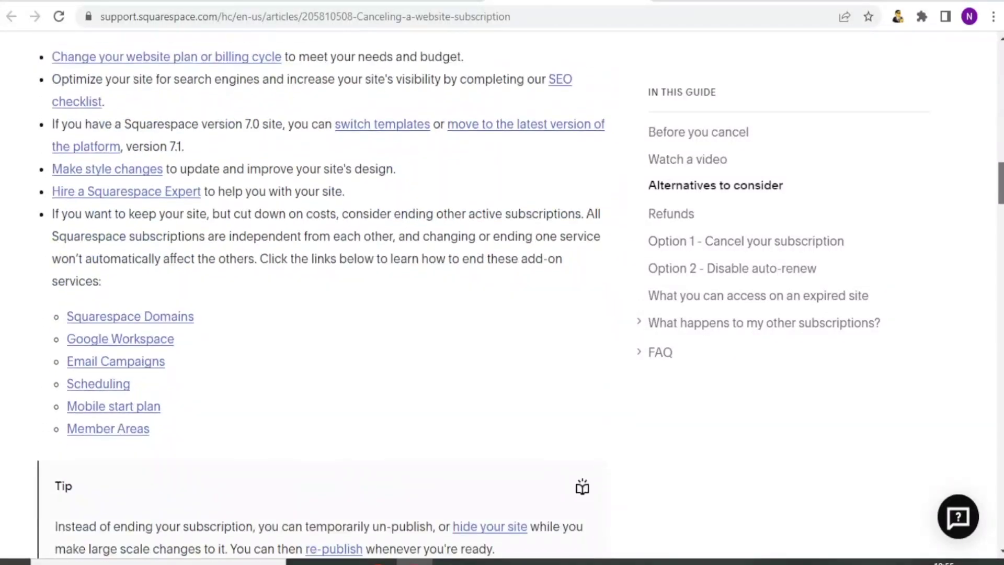
pyautogui.scroll(-7, 320, 292)
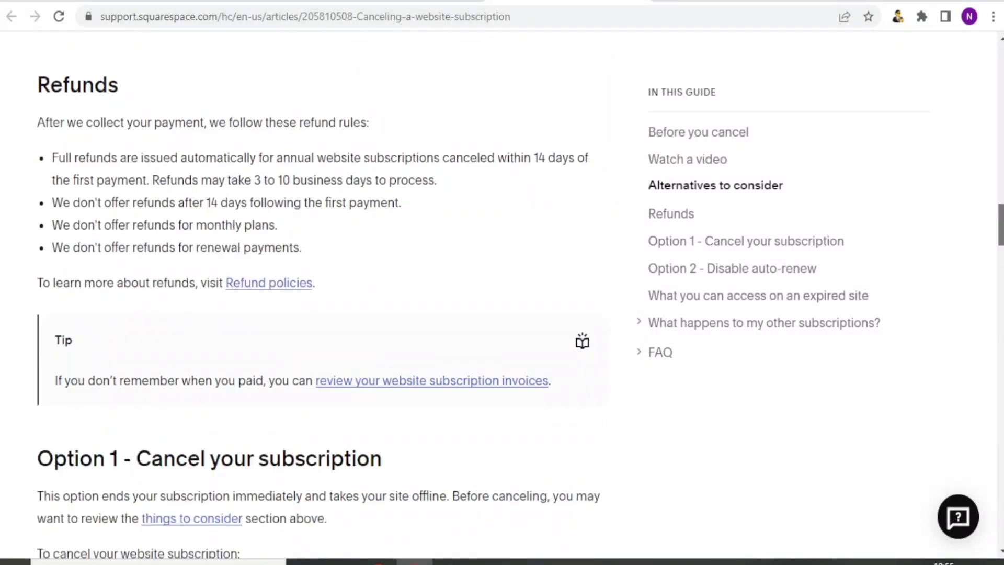
pyautogui.scroll(15, 321, 293)
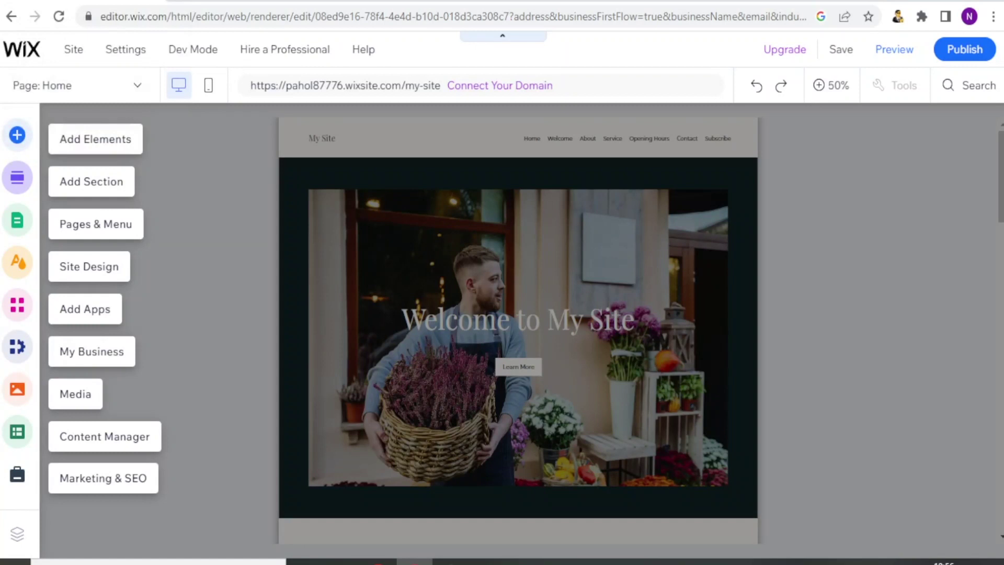
# View the Help options in the Wix editor's top bar.
pyautogui.click(366, 51)
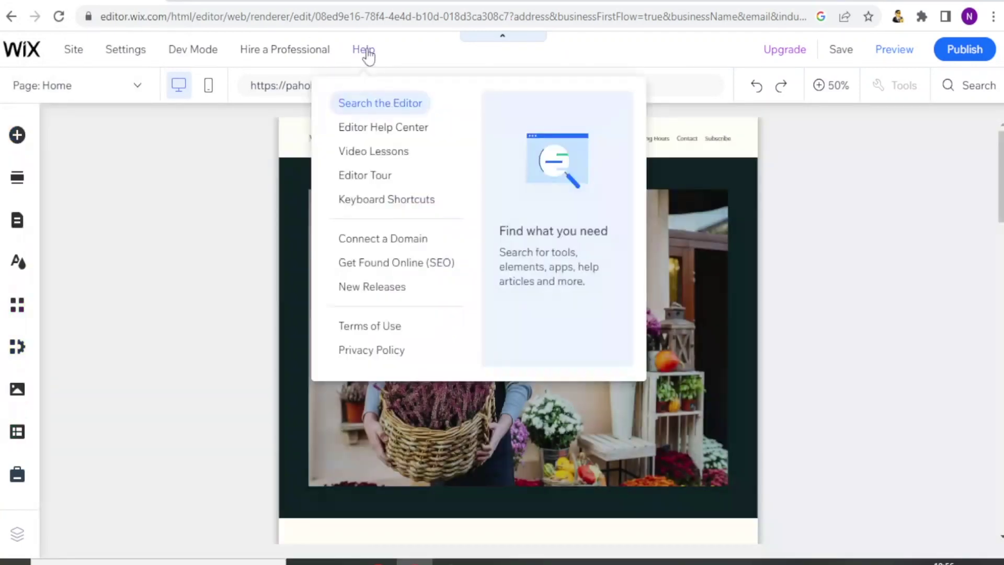